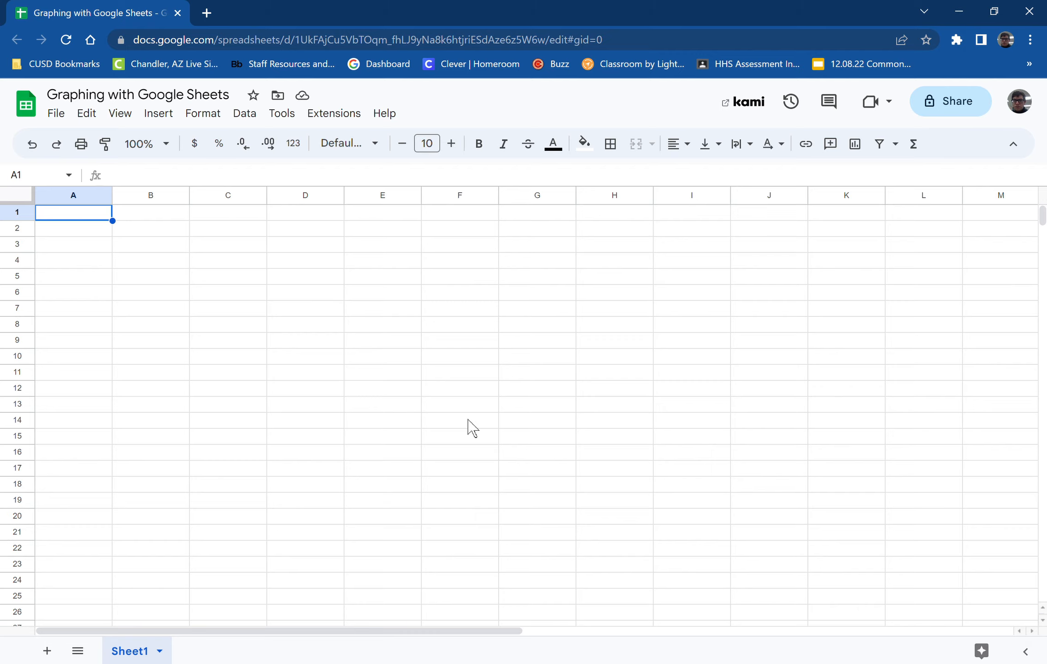
Step: Enter the column headers "mass (kg)" in A1 and "velocity (m/s)" in B1
type("mass")
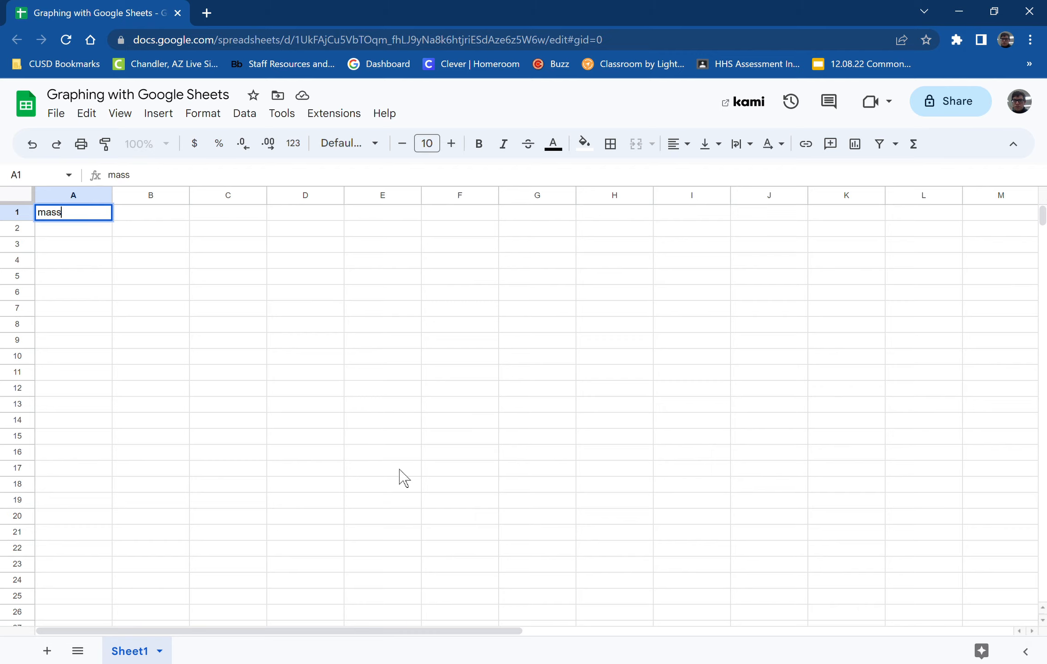
type(" (kg)")
key("Tab")
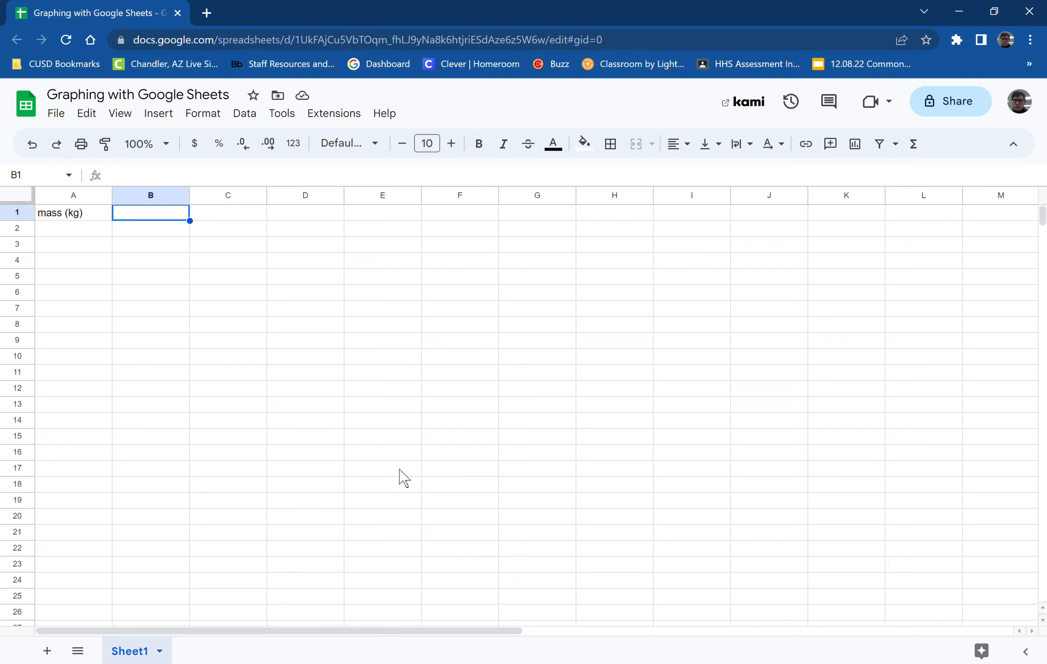
type("velocity (")
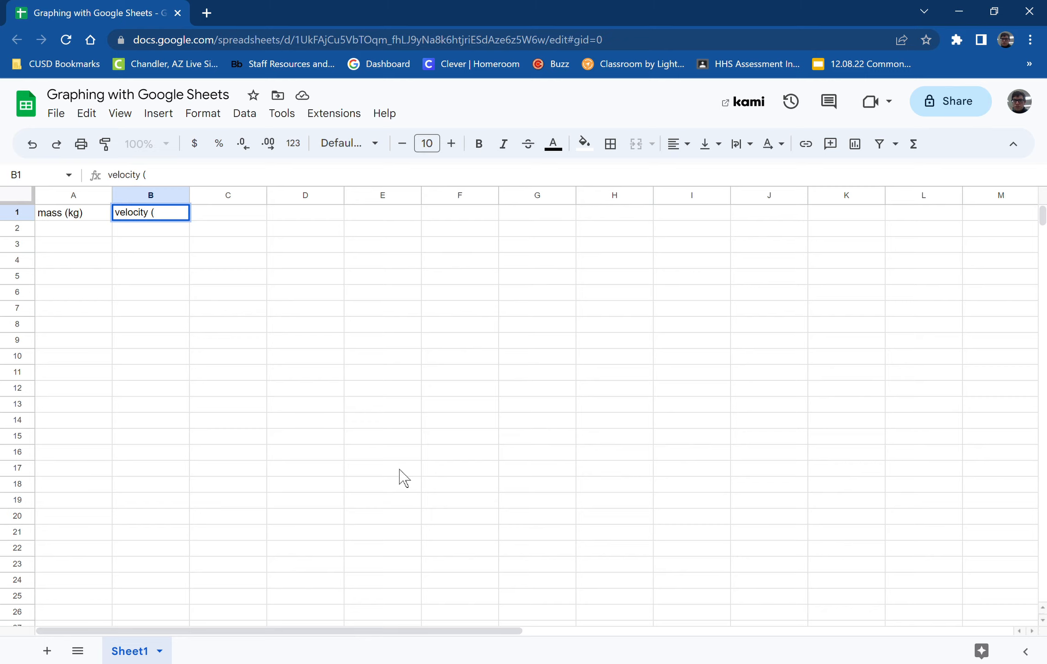
type("m/s)")
key("Return")
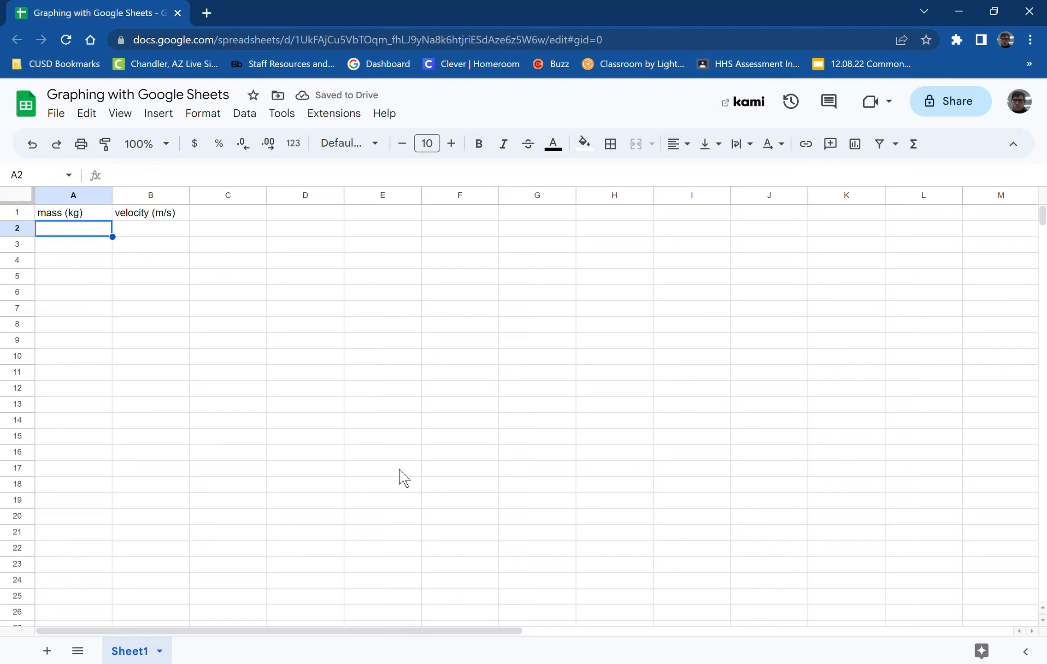
Step: Enter the first two mass values, 1.0 and 2.0, in cells A2 and A3
type("1.0")
key("Return")
type("2.0")
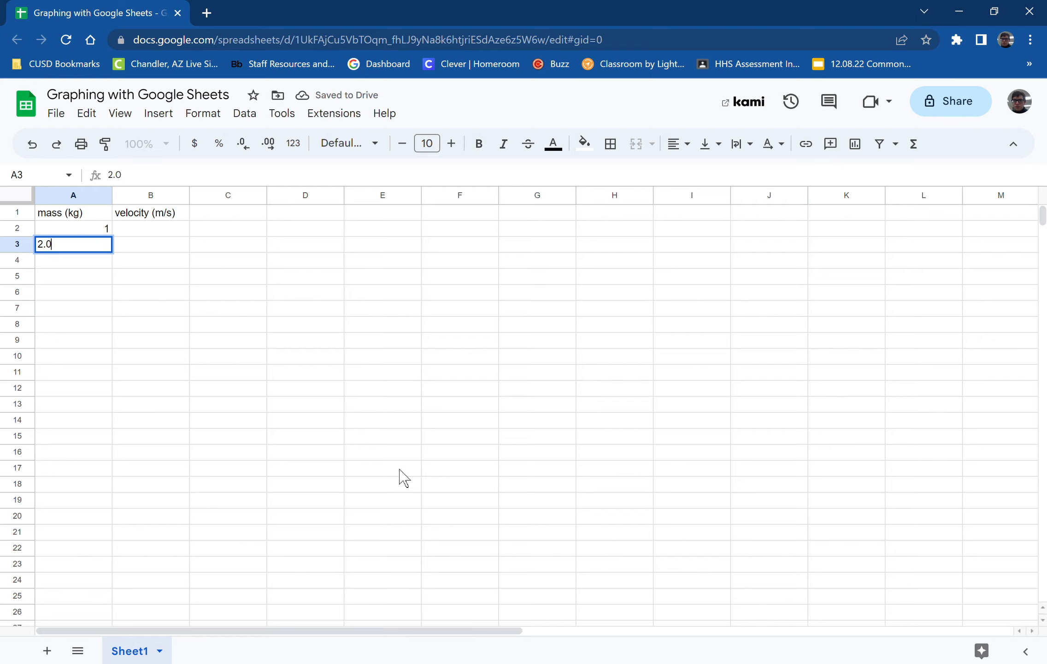
key("Return")
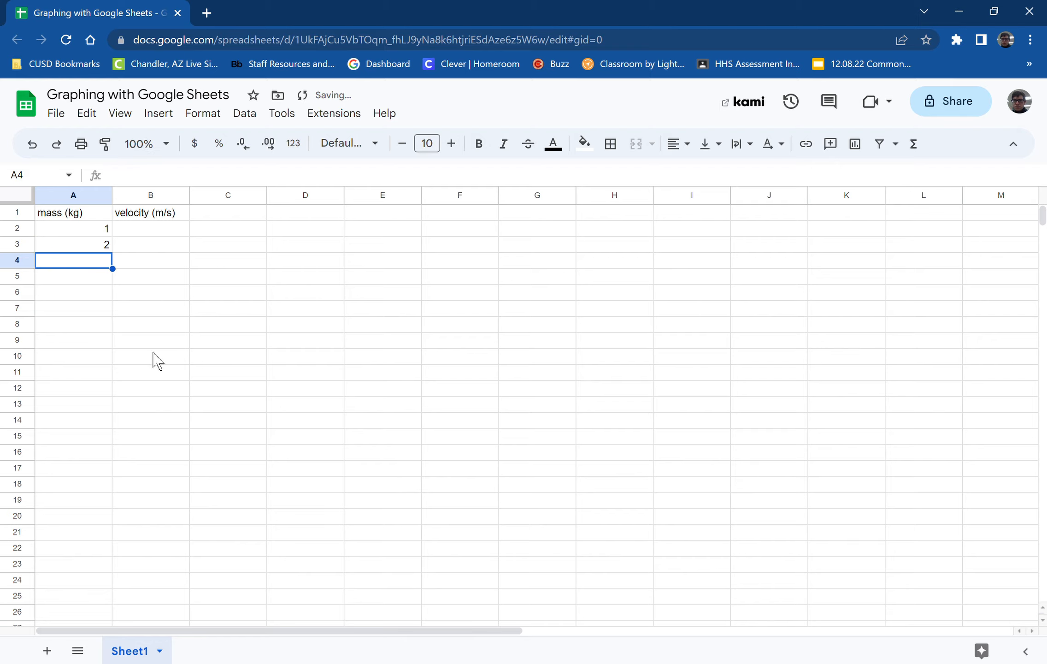
Step: Format the mass cells A2:A14 to show one decimal place
left_click(107, 229)
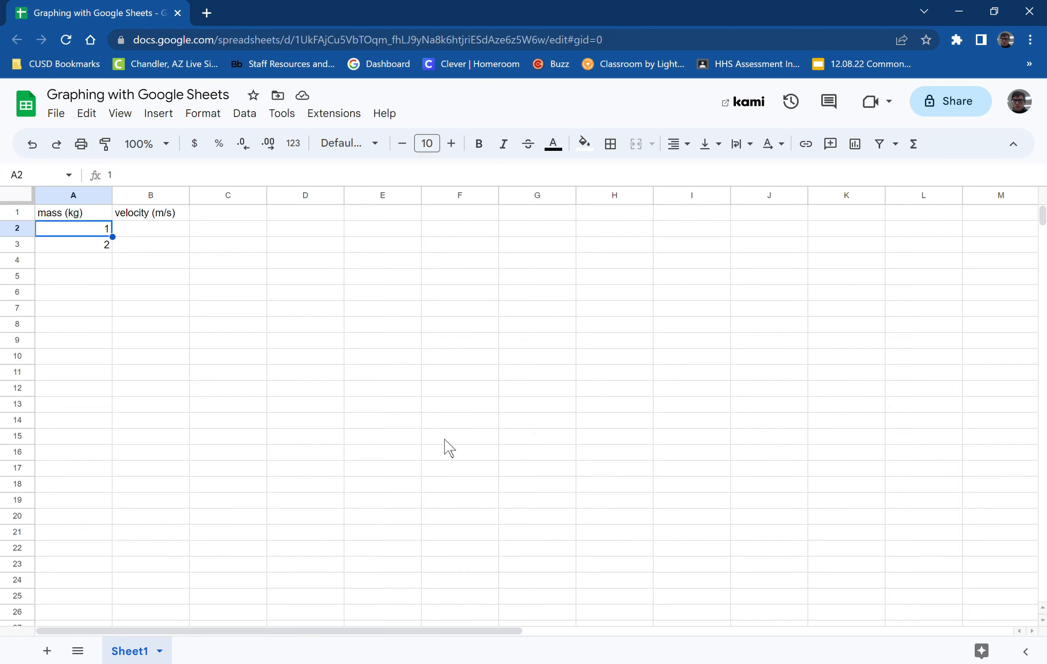
key("shift+Down")
key("shift+Down")
key("shift+Down")
key("shift+Down")
key("shift+Down")
key("shift+Down")
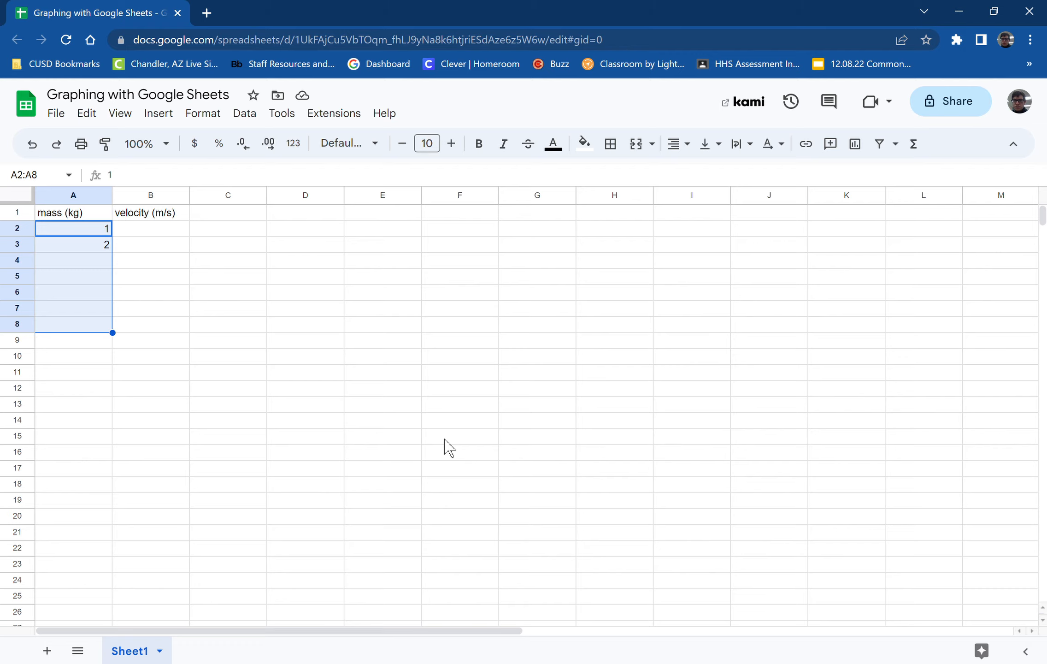
key("shift+Down")
key("shift+Down")
key("shift+Down")
key("shift+Down")
key("shift+Down")
key("shift+Down")
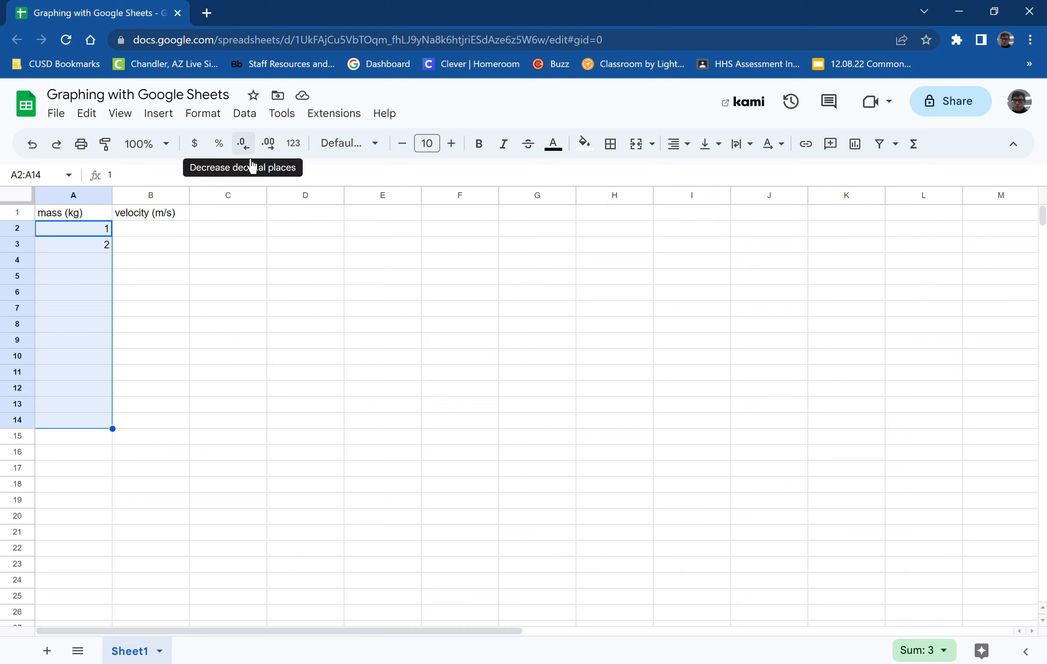
left_click(277, 160)
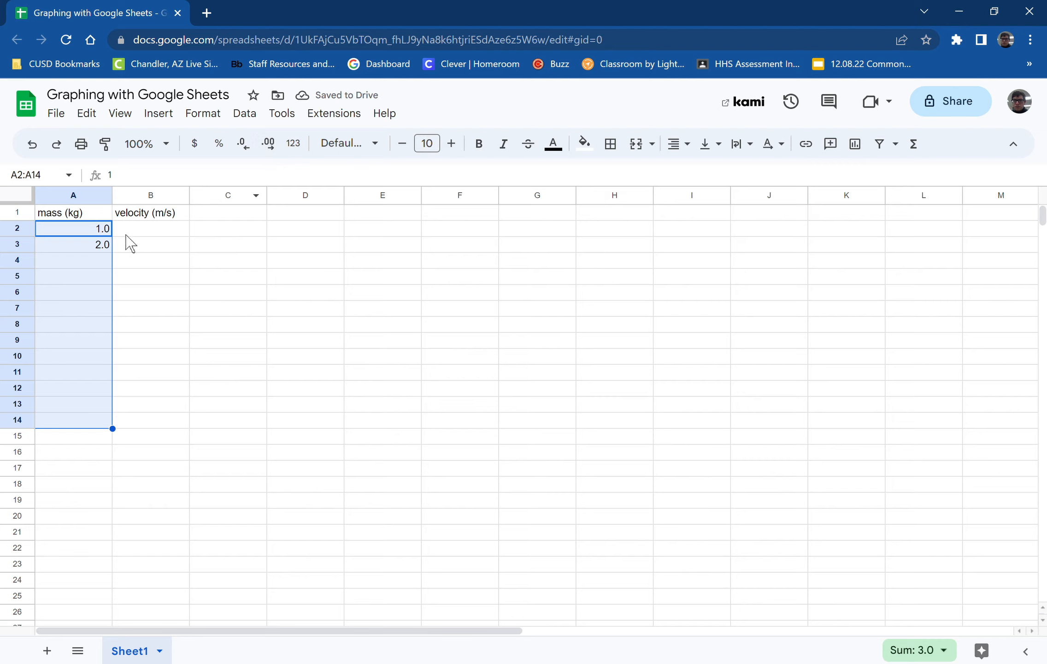
Step: Fill A4:A9 of the mass column with 3.0, 4.0, 5.0, 6.0, 7.0 and 8.0
left_click(92, 260)
type("3.0")
key("Return")
type("4.0")
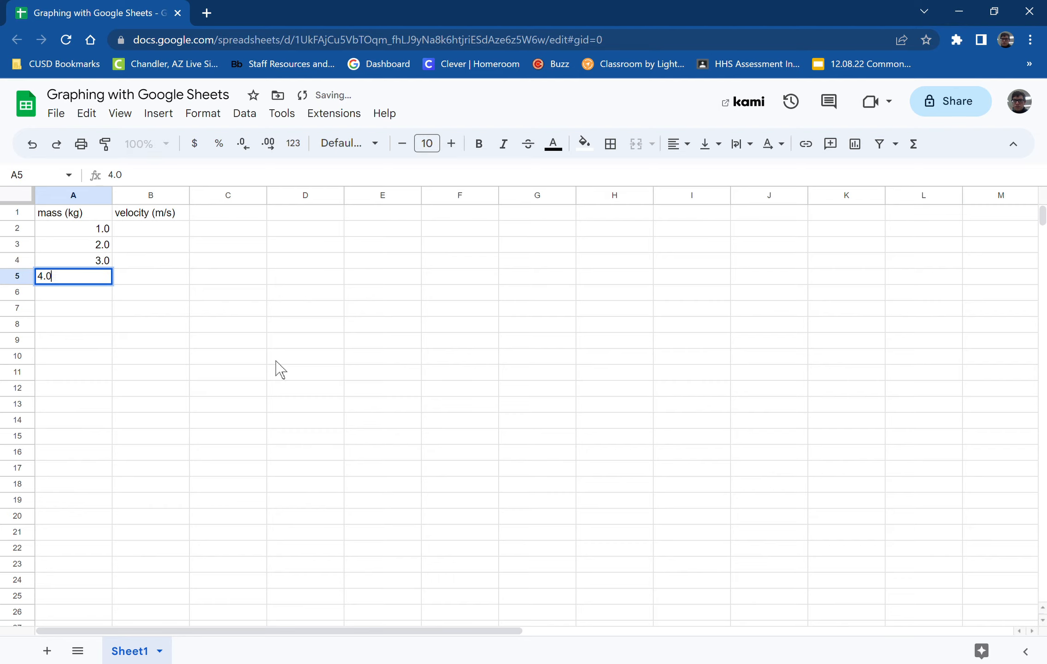
key("Return")
type("5.0")
key("Return")
type("6.0")
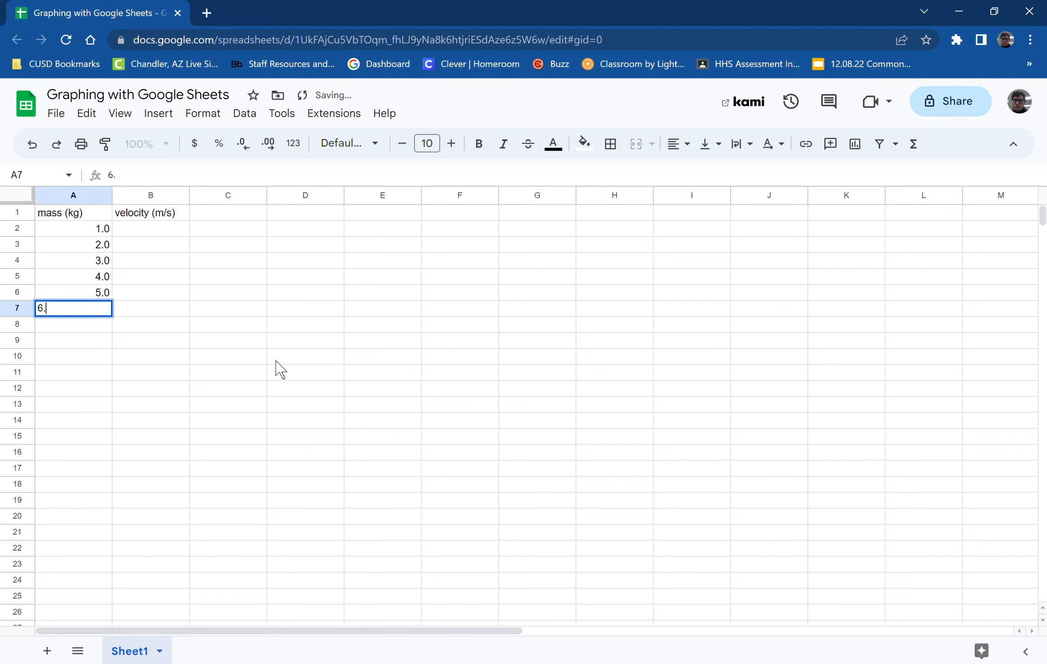
key("Return")
type("7.0")
key("Return")
type("8.0")
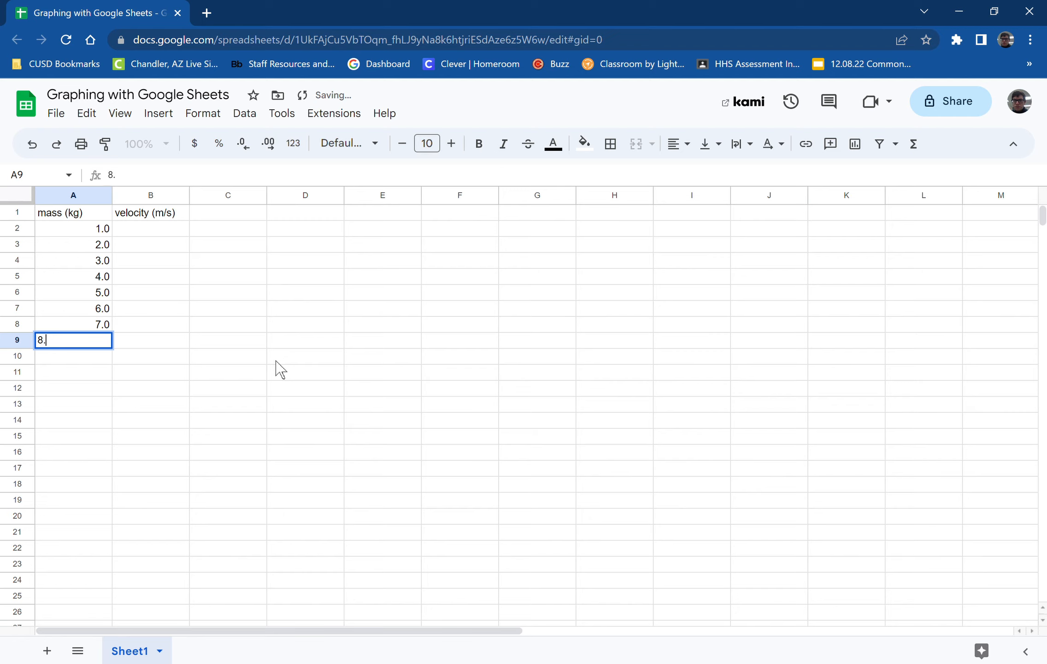
key("Return")
Step: Enter the first two velocity values, 22.4 and 19.6, in cells B2 and B3
key("Tab")
key("ctrl+Up")
key("Down")
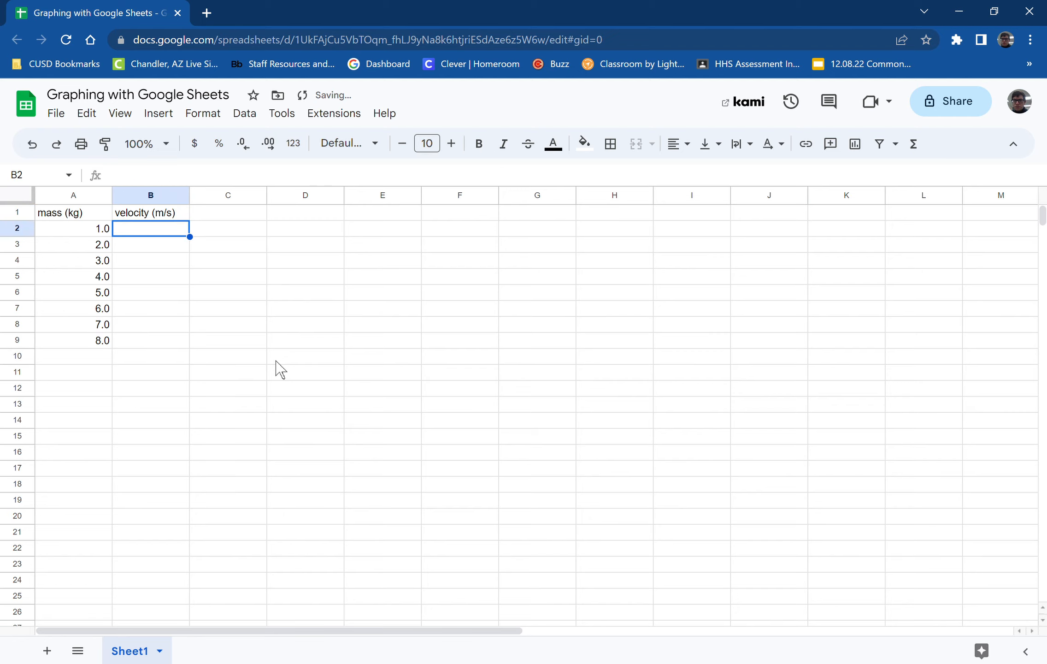
type("22.4")
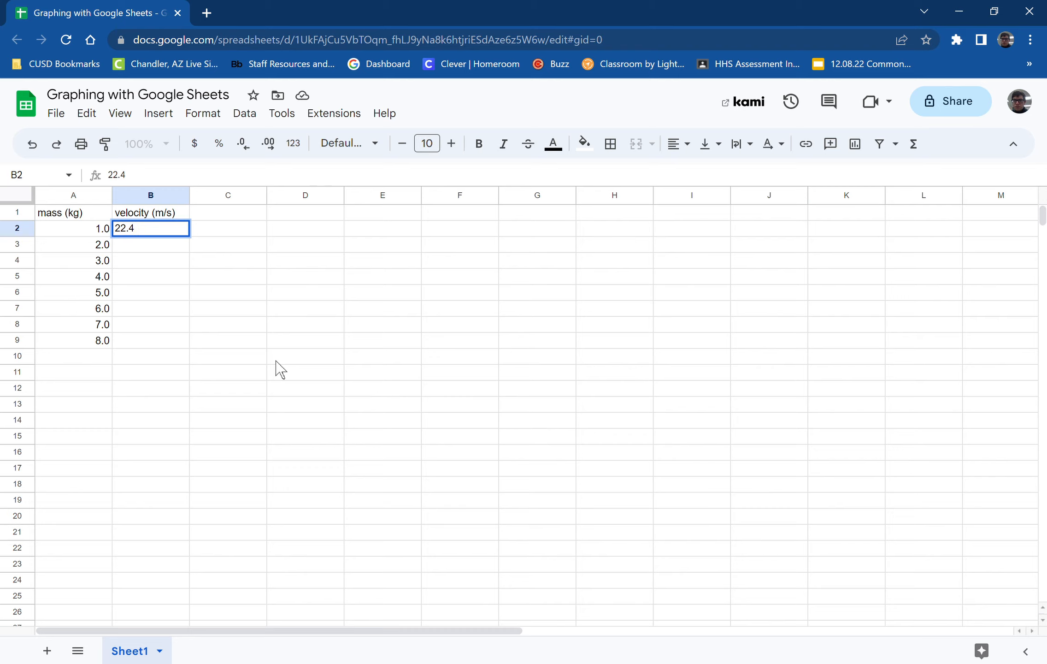
key("Return")
type("19.6")
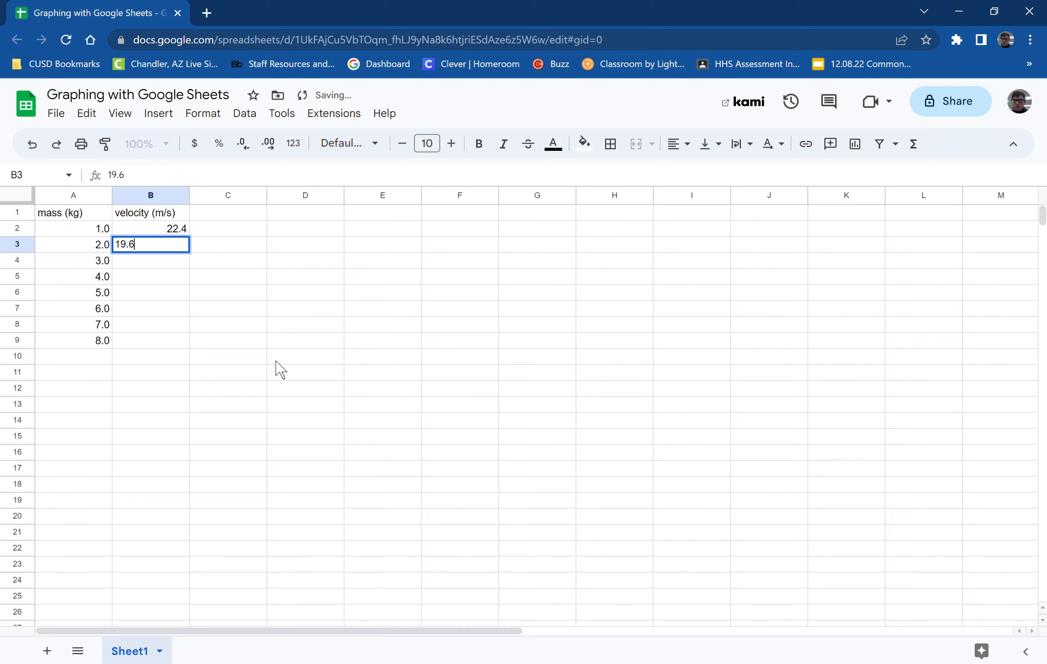
key("Return")
Step: Format the velocity cells B2:B9 to show one decimal place
key("Up")
key("Up")
key("shift+Down")
key("shift+Down")
key("shift+Down")
key("shift+Down")
key("shift+Down")
key("shift+Down")
key("shift+Down")
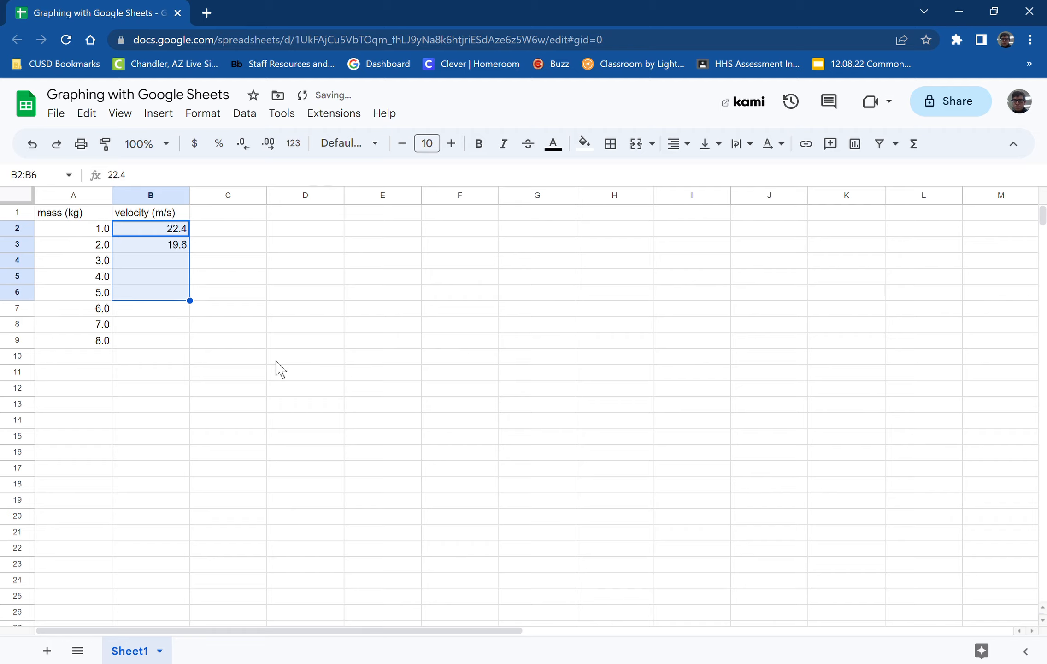
left_click(271, 147)
left_click(252, 148)
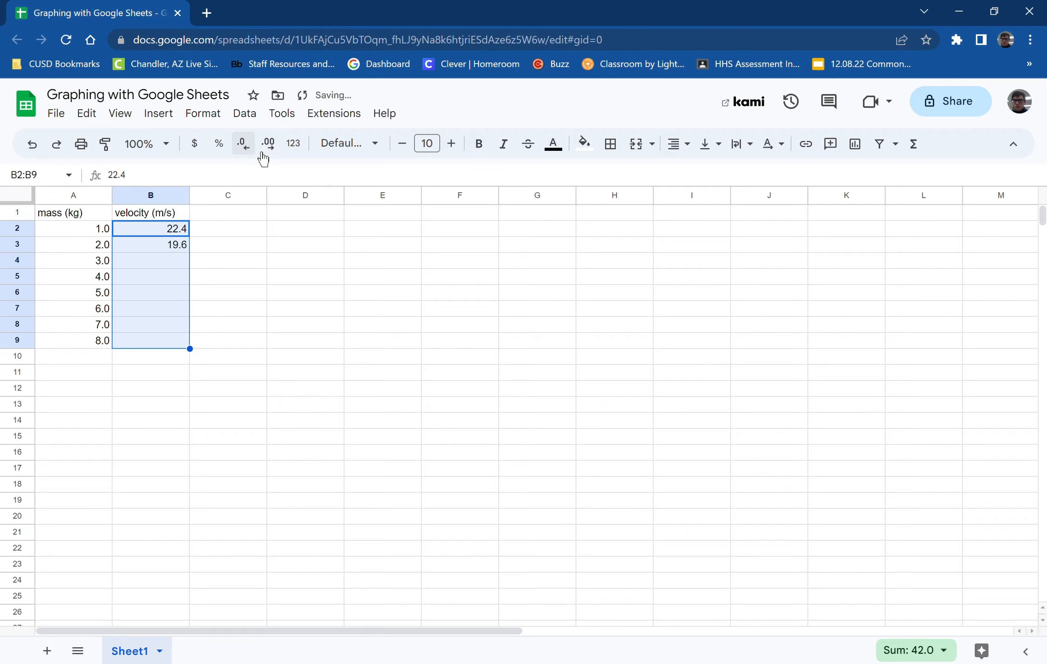
Step: Fill B4:B9 of the velocity column with 16.5, 13.3, 10.4, 7.7, 4.6 and 1.1
left_click(185, 266)
type("16.5")
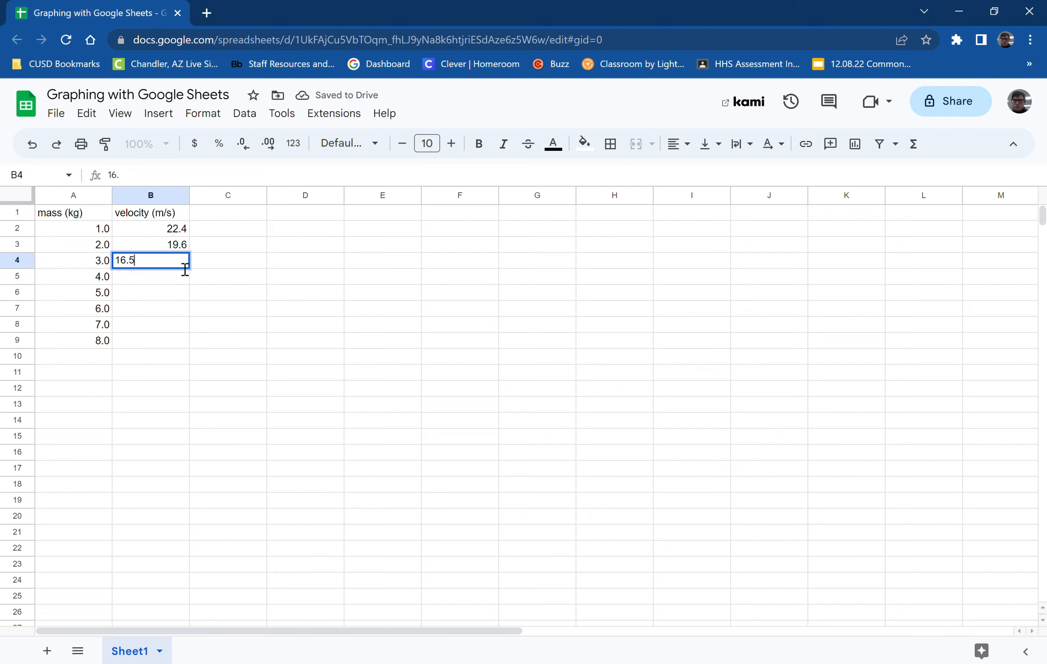
key("Return")
type("13.3")
key("Return")
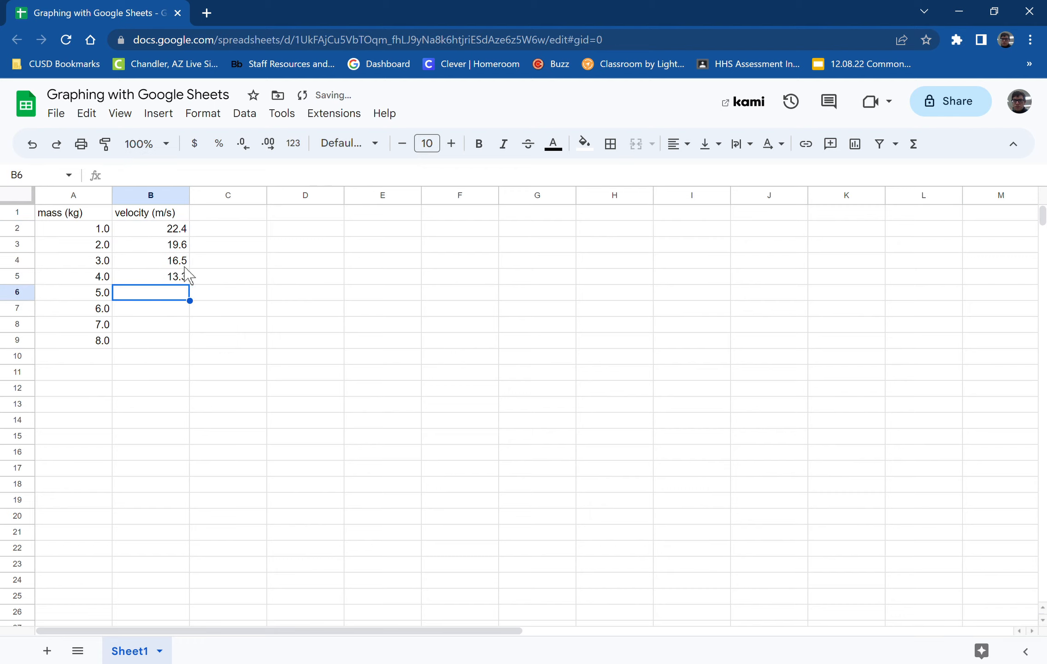
type("10.4")
key("Return")
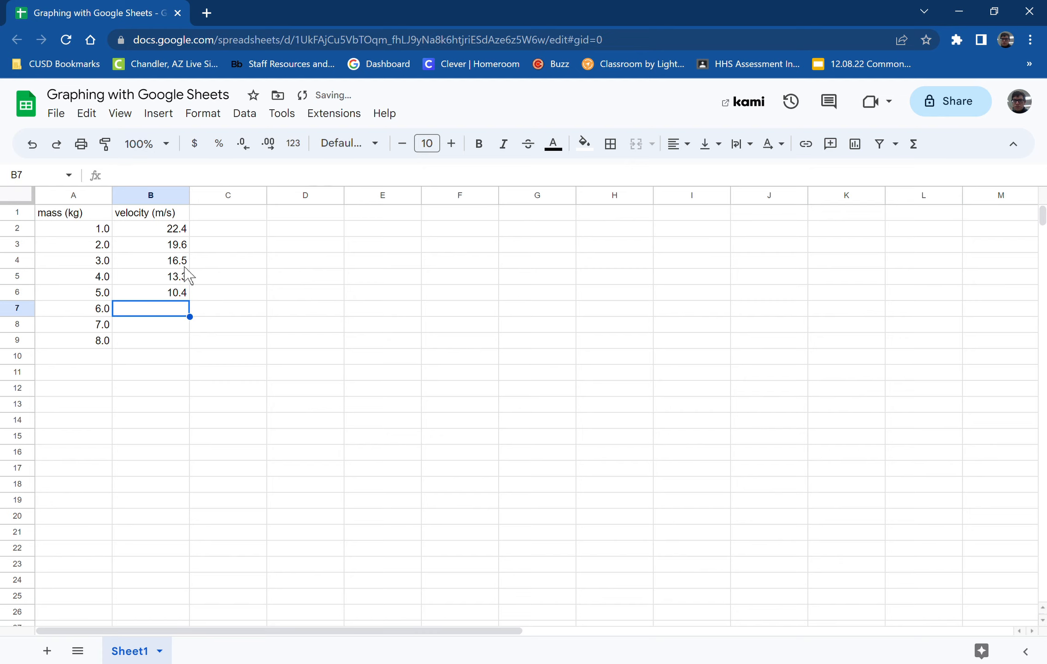
type("7.7")
key("Return")
type("4.6")
key("Return")
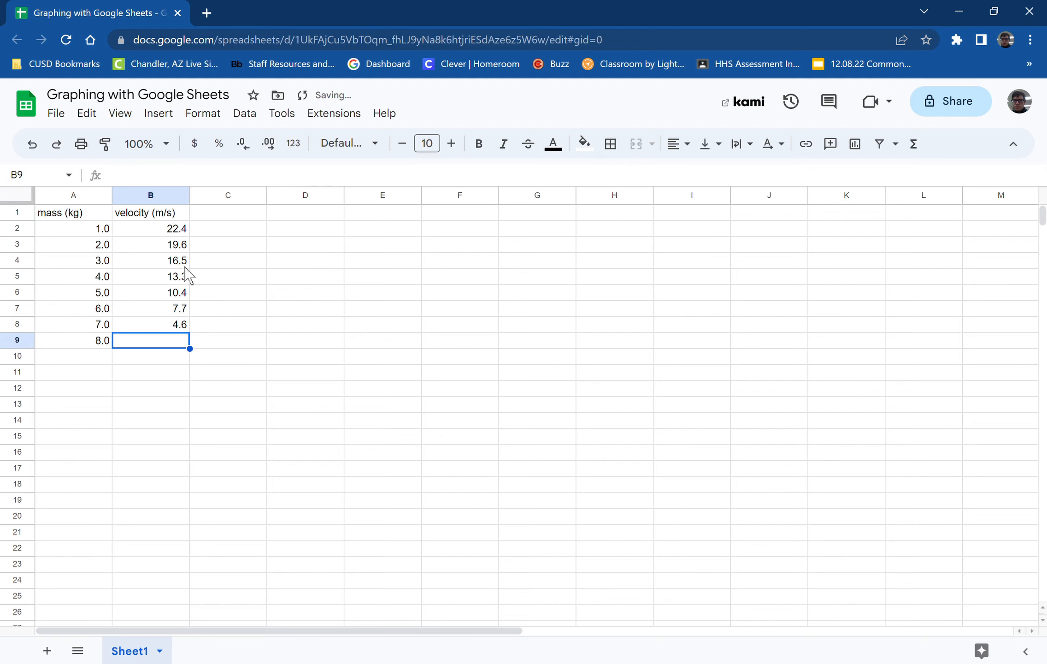
type("1.1")
key("Return")
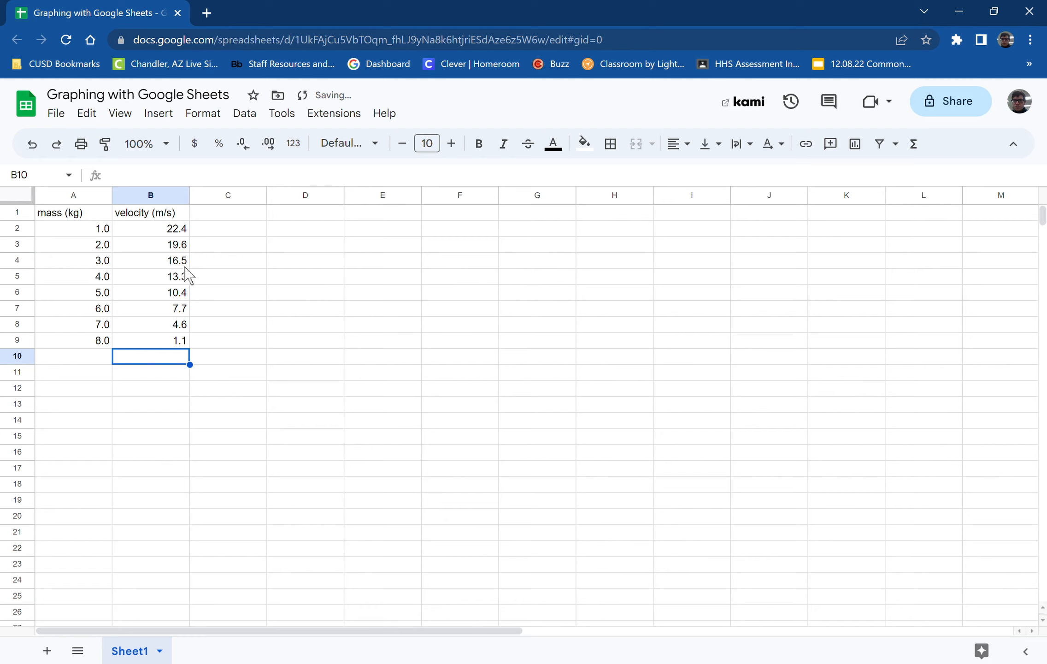
Step: Insert a chart from the mass and velocity data in A1:B9, including the headers
left_click(88, 217)
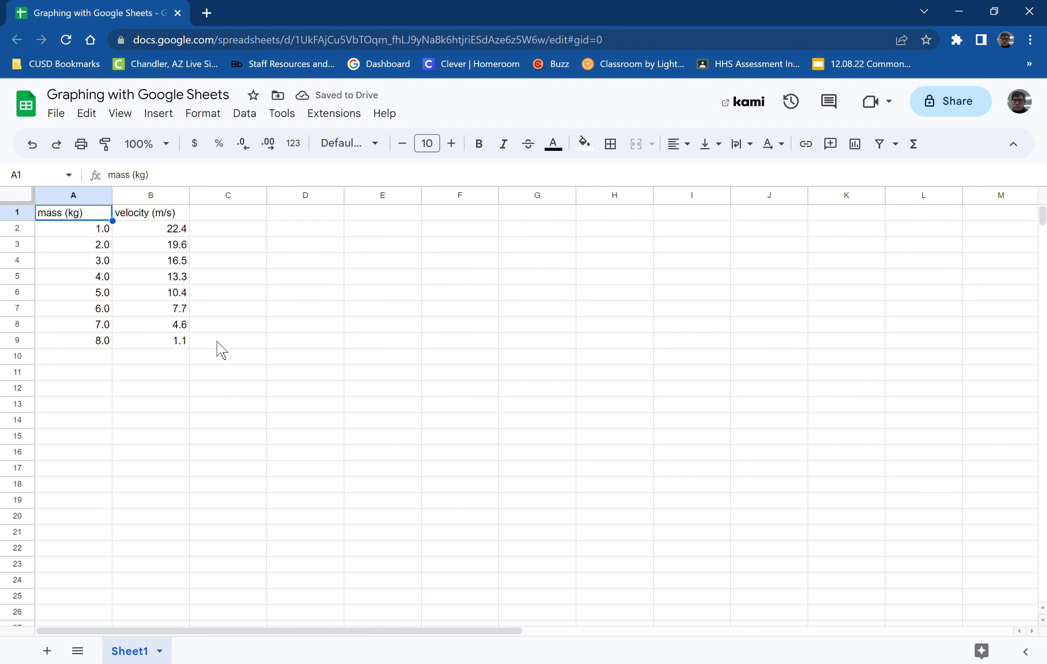
left_click_drag(87, 217, 170, 342)
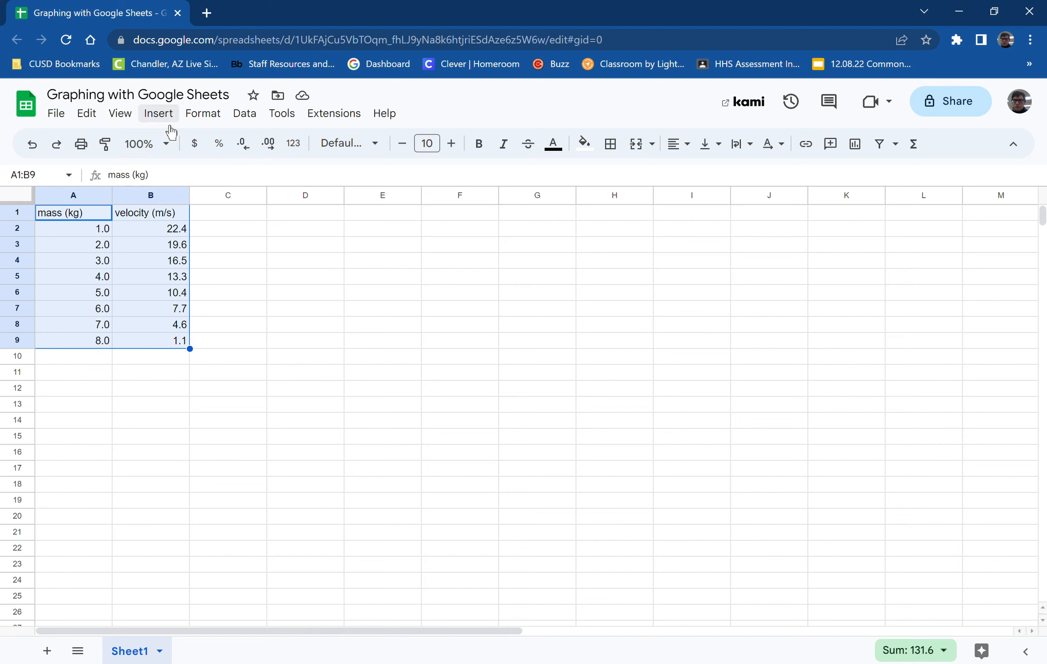
left_click(158, 113)
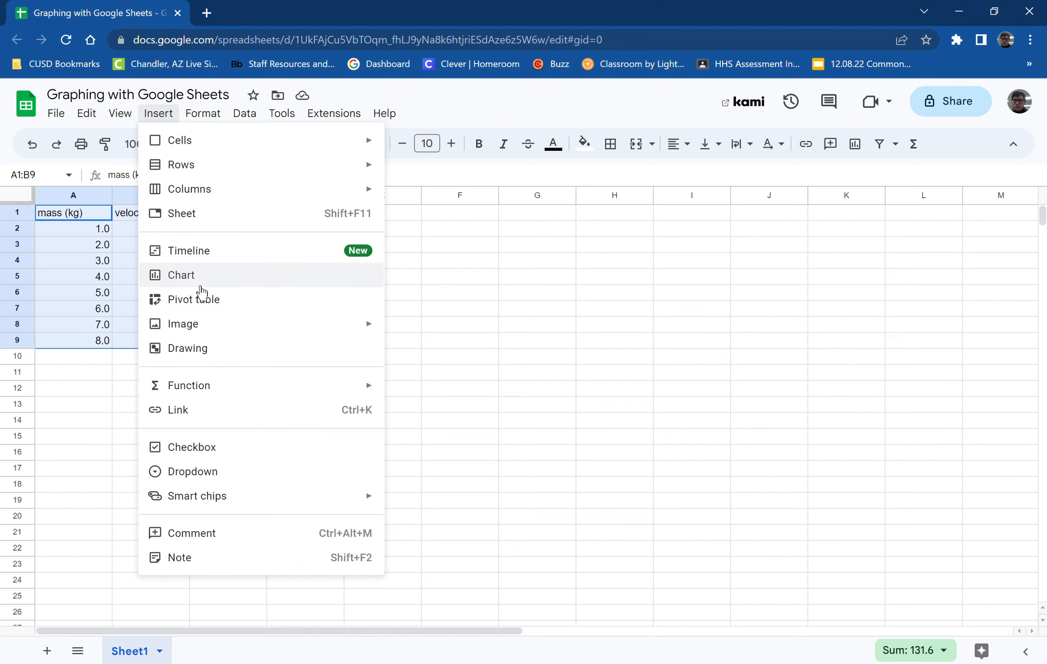
left_click(201, 285)
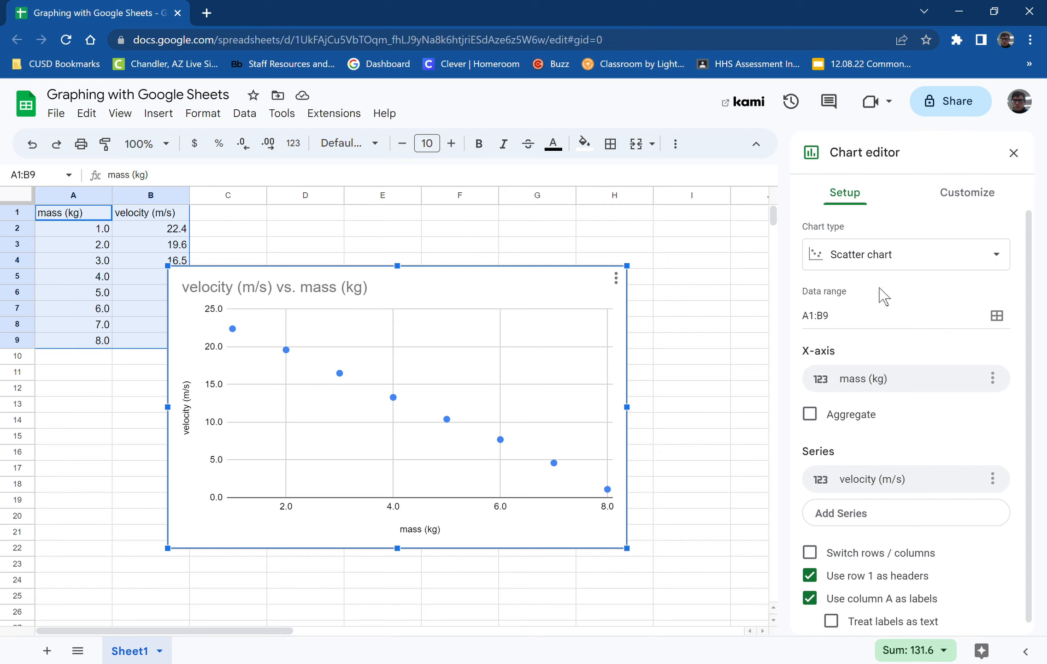
Step: Look through the available chart types down to the Scatter chart option, then return to the chart's setup settings
left_click(995, 277)
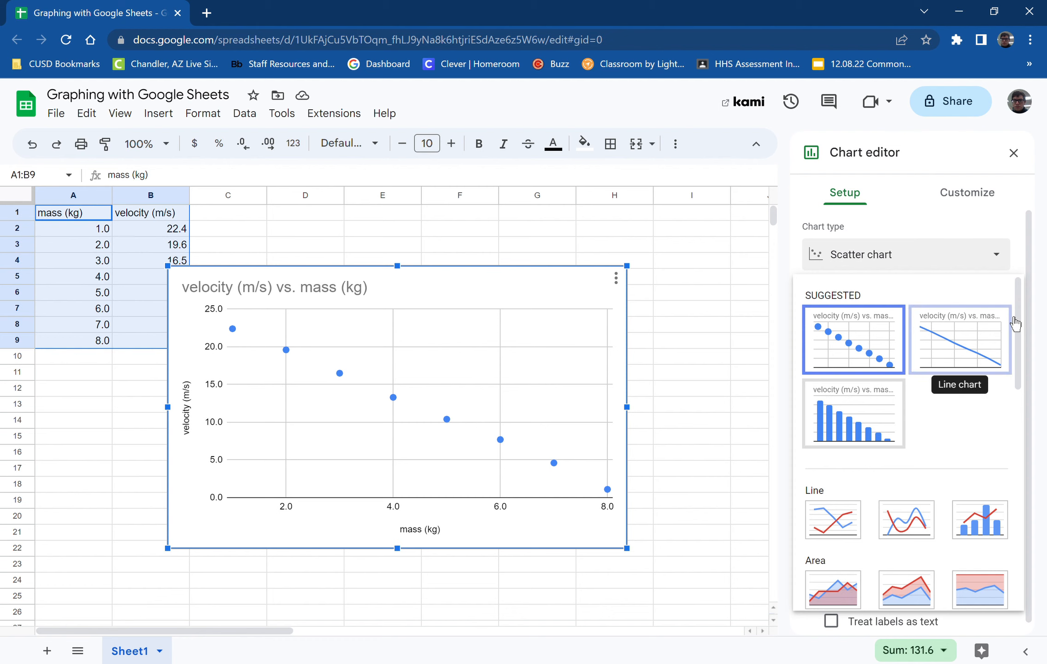
left_click_drag(1020, 339, 1021, 537)
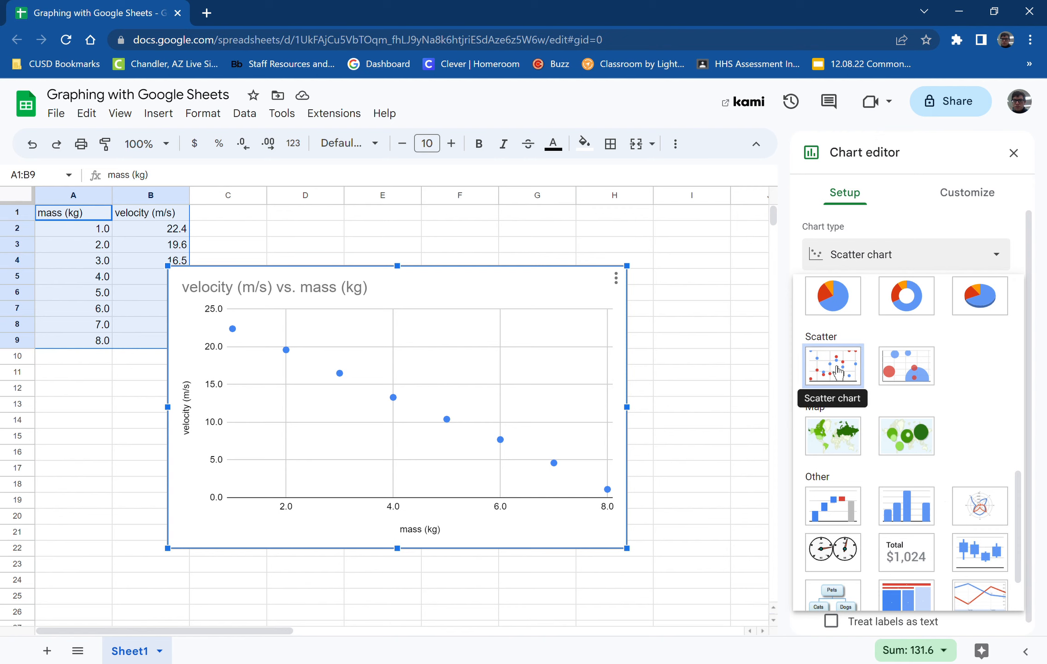
left_click(556, 344)
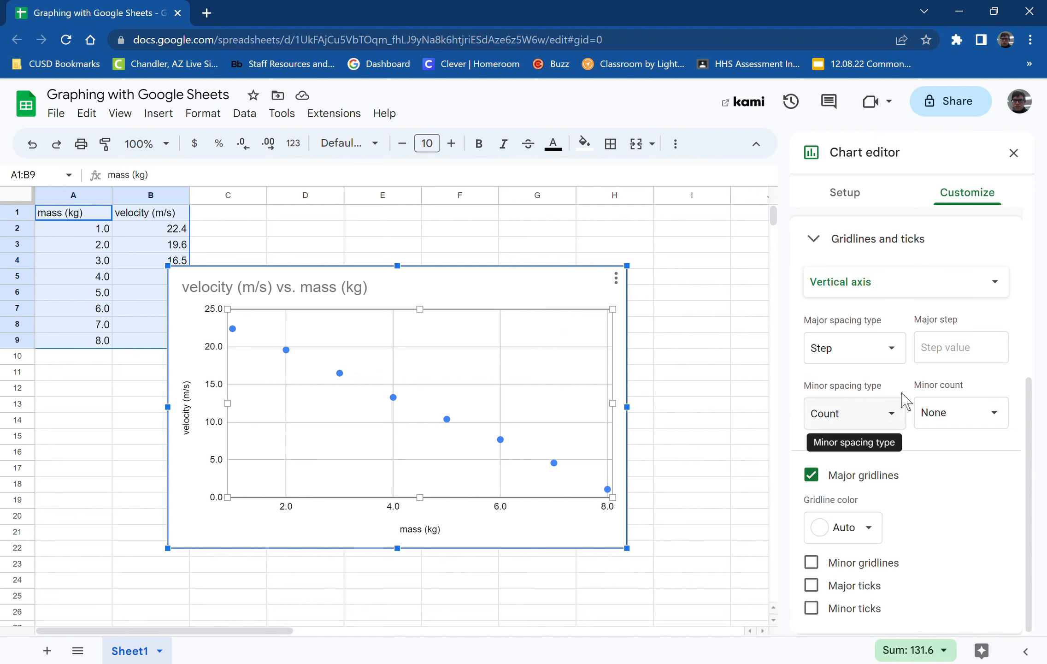
left_click(858, 202)
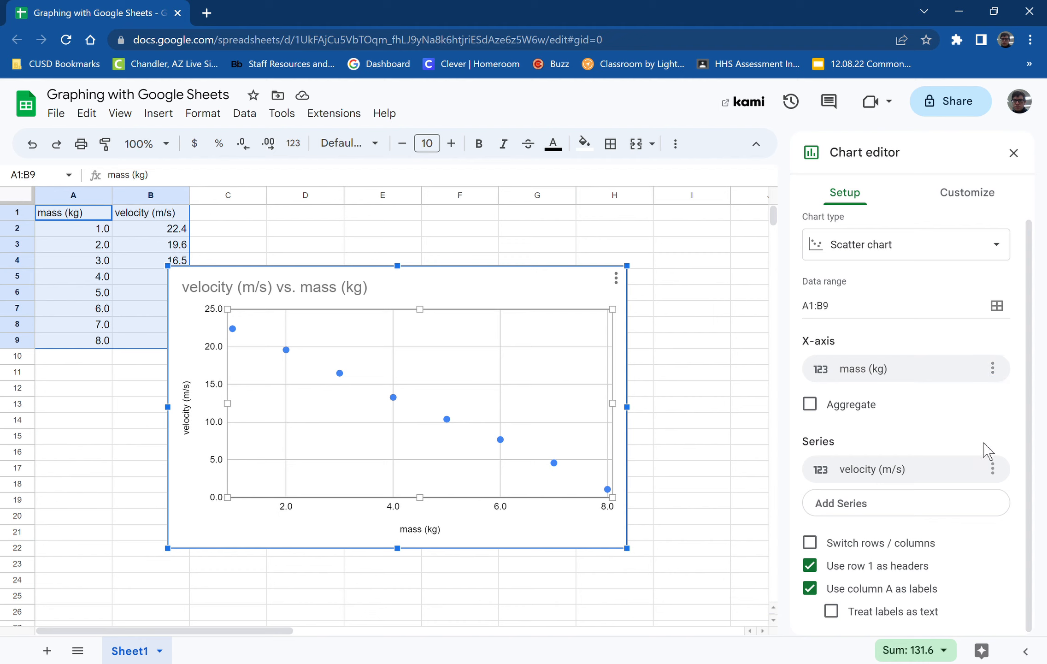
Step: Check which data columns can be assigned to the chart's X-axis, keeping mass (kg)
left_click(395, 532)
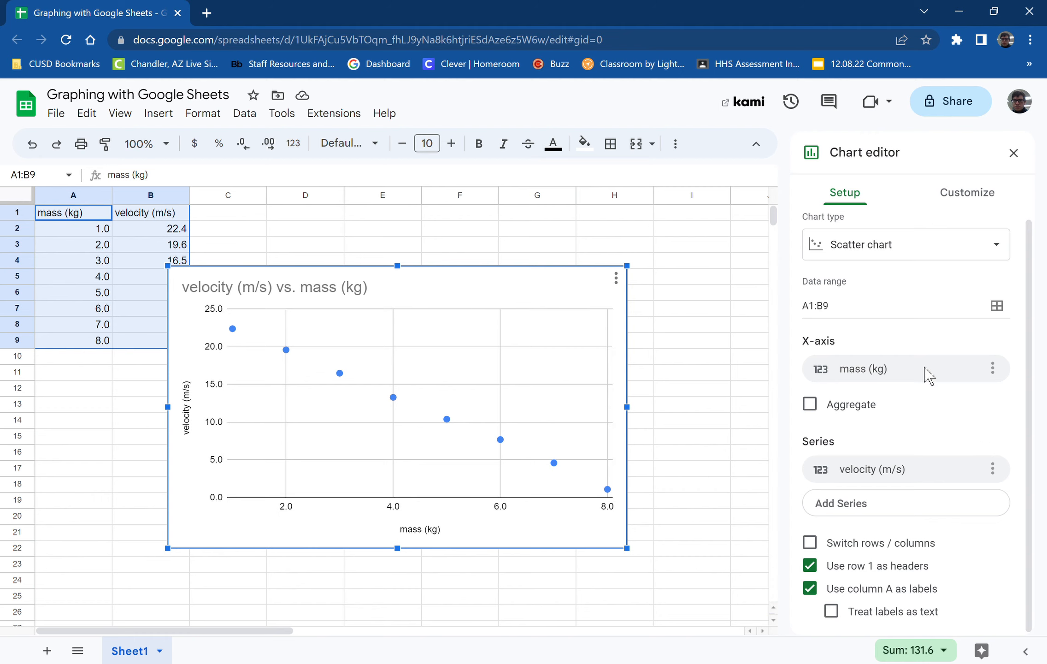
left_click(993, 369)
left_click(973, 346)
left_click(871, 380)
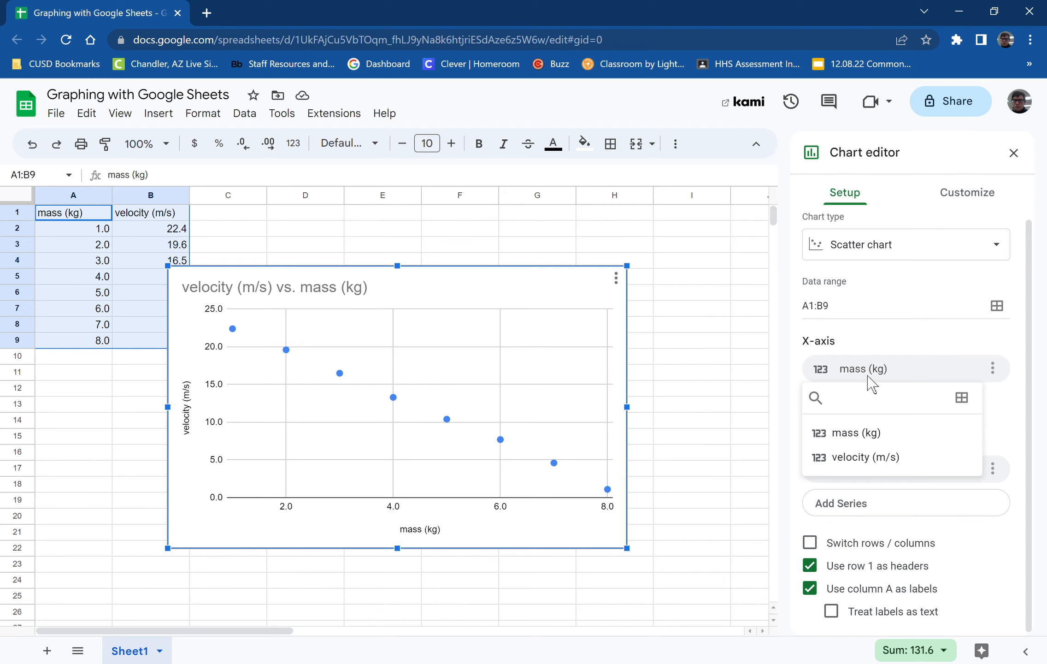
left_click(915, 337)
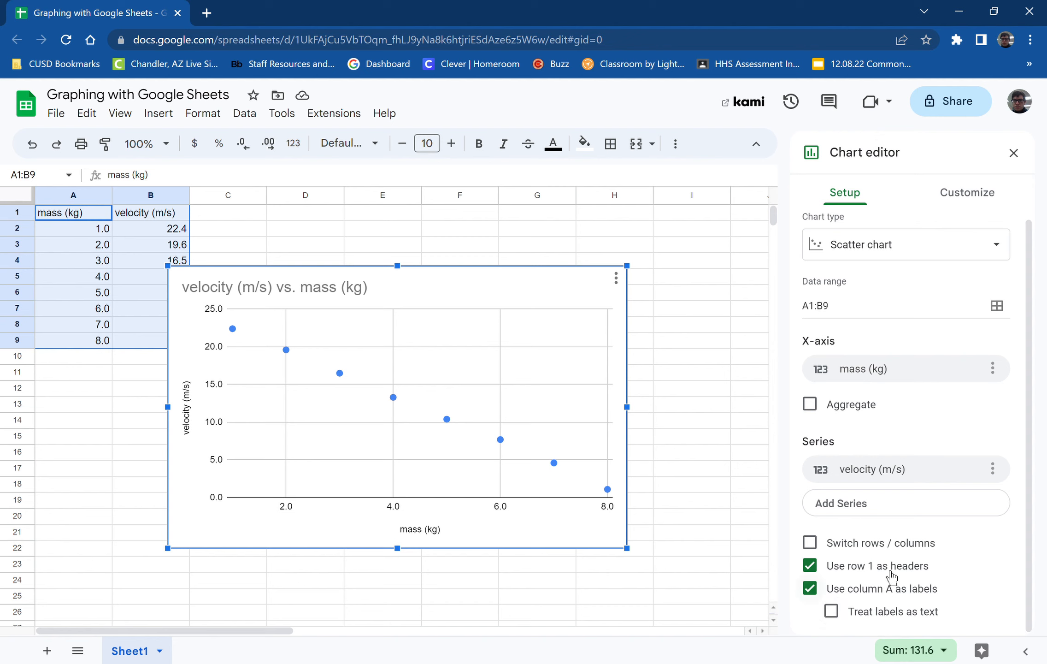
Step: Look through the chart style options and the chart and axis title settings in the chart's customization options
left_click(978, 207)
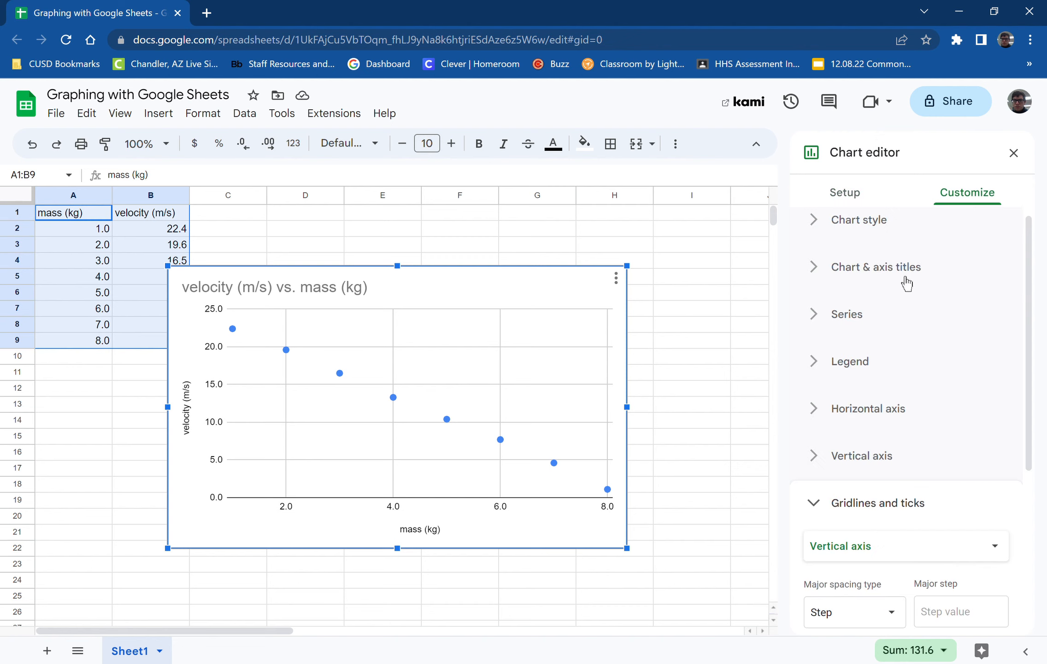
left_click(875, 240)
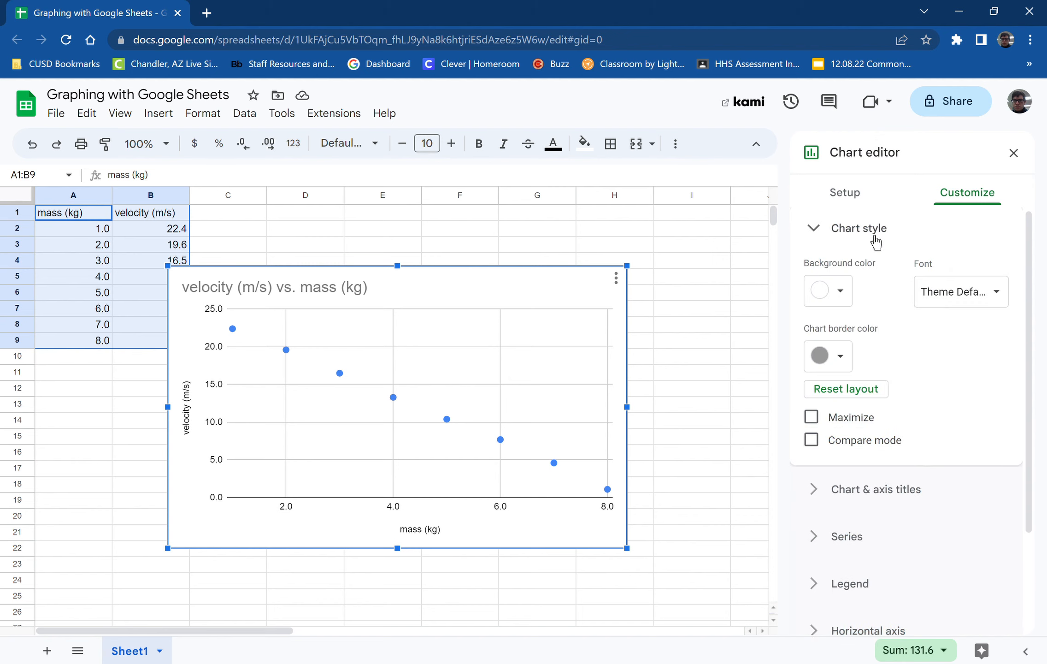
left_click(869, 242)
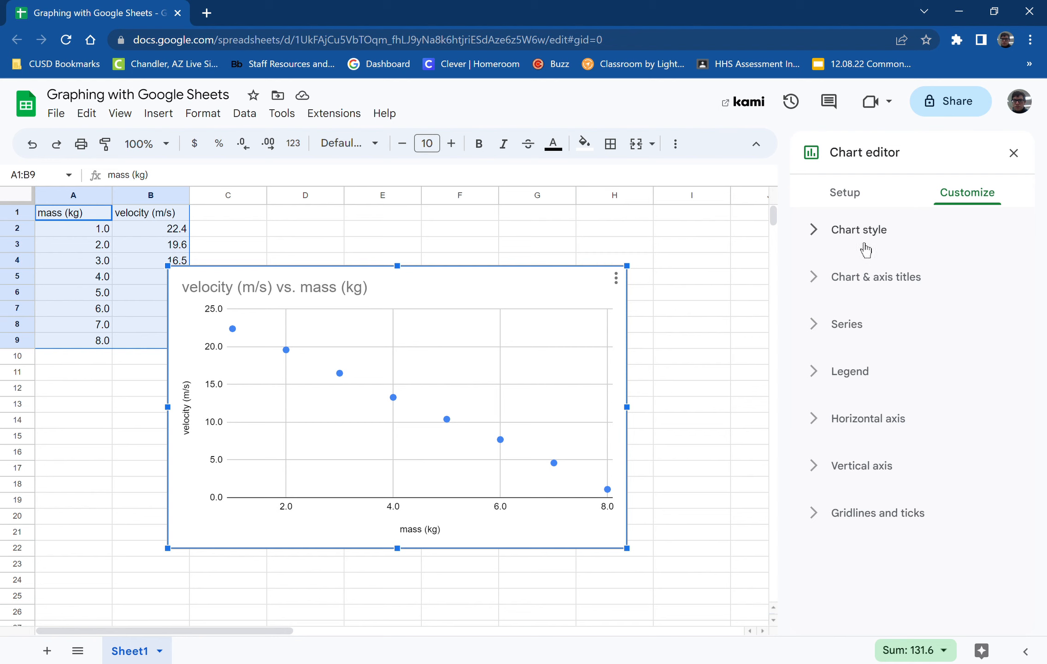
left_click(830, 295)
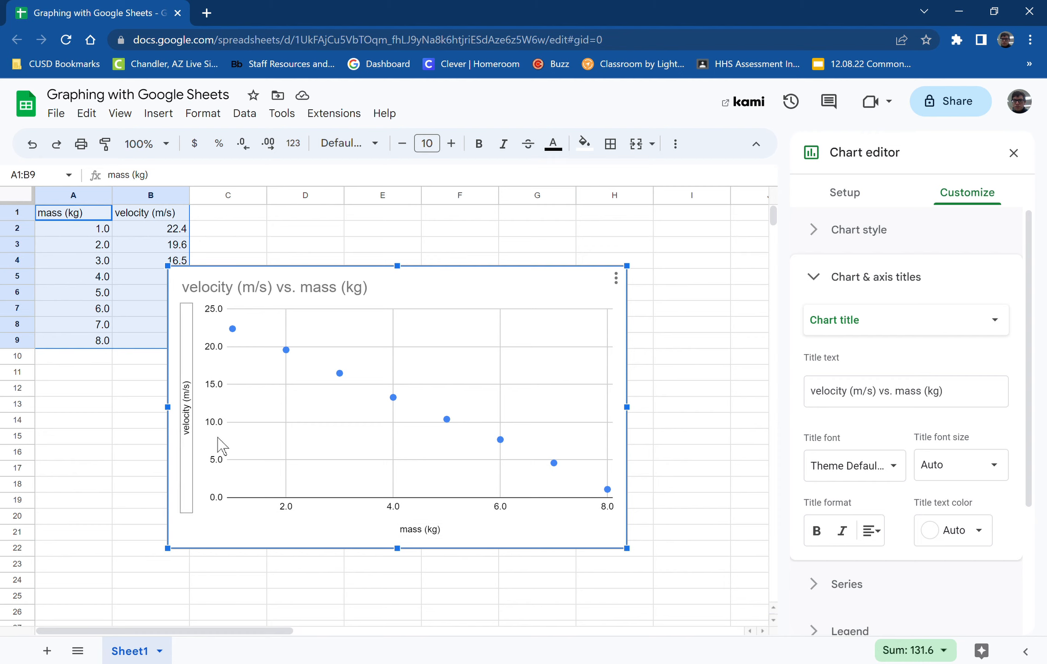
scroll(851, 427, "down", 3)
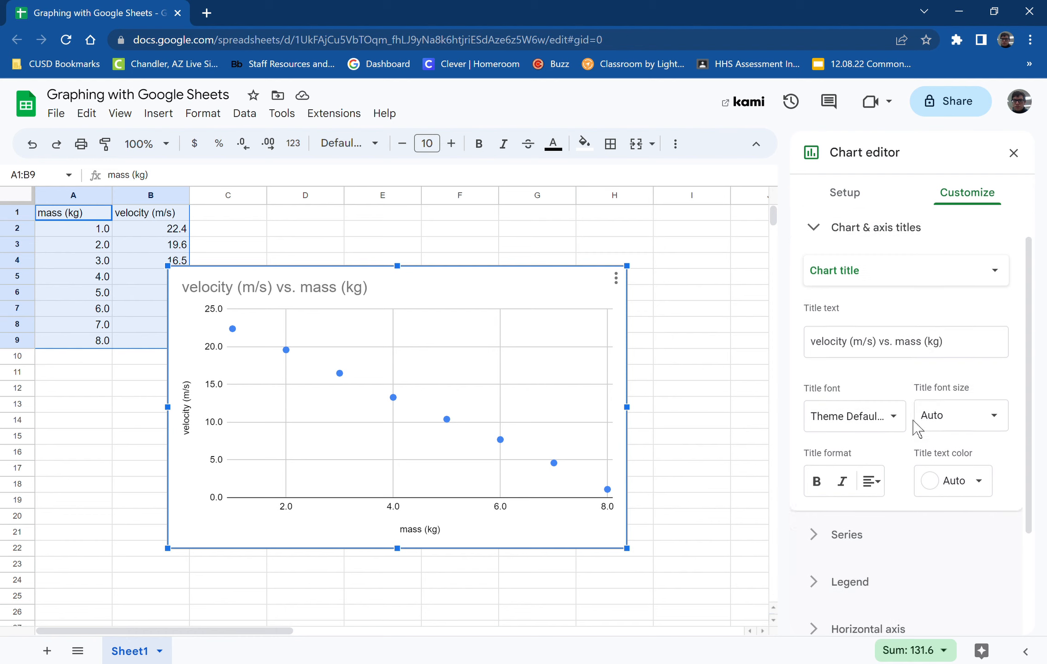
Step: Review the formatting options of the velocity (m/s) series and add a trendline to it
left_click(845, 467)
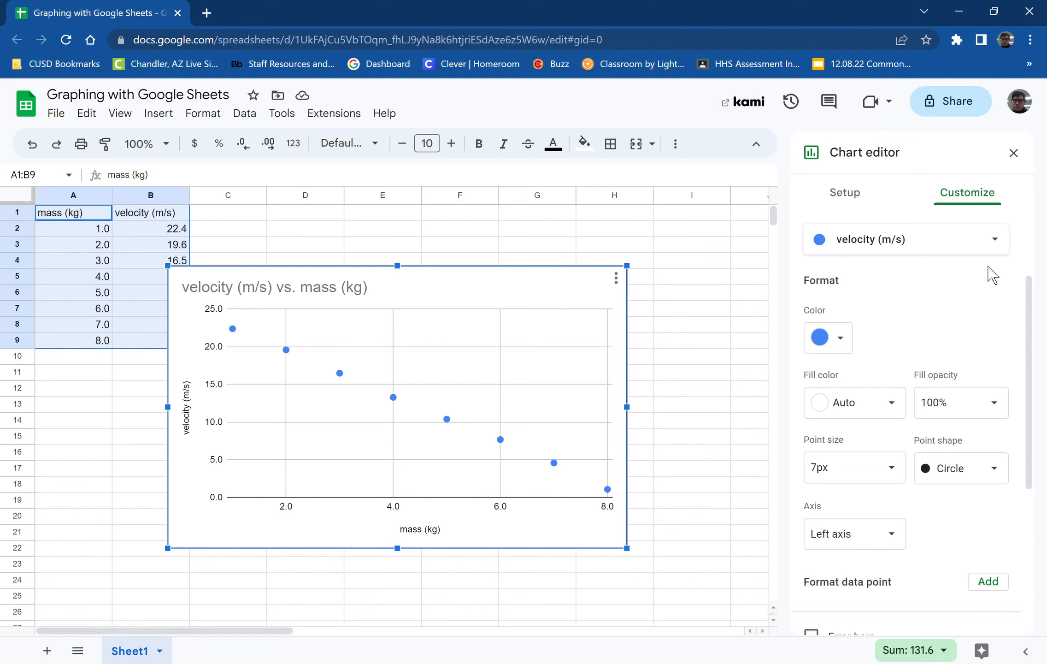
scroll(1001, 276, "up", 1)
left_click(1004, 285)
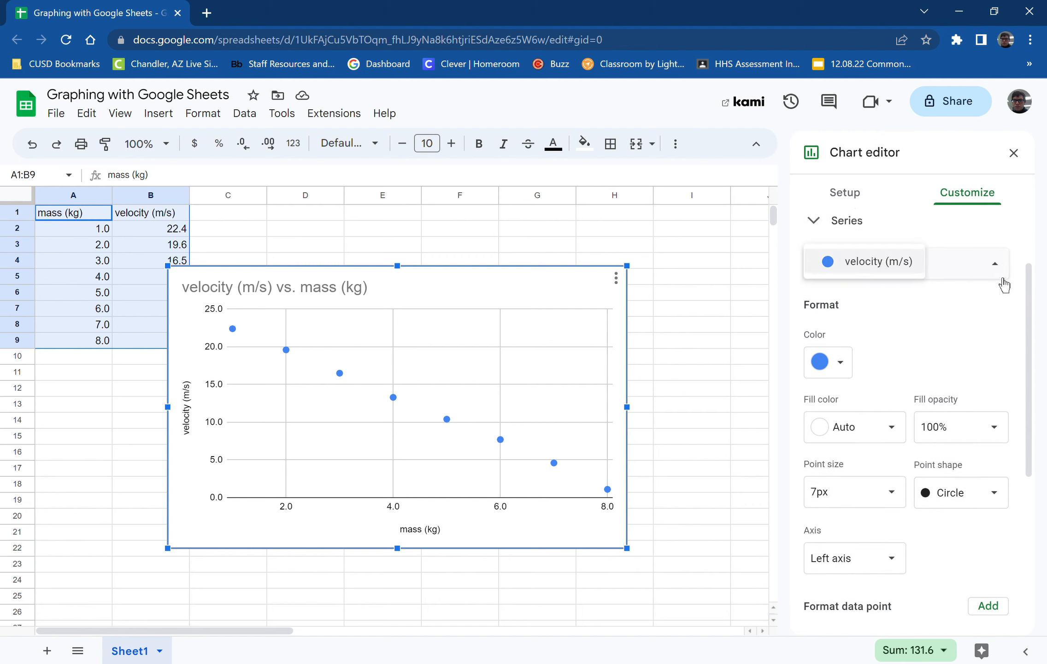
left_click(876, 272)
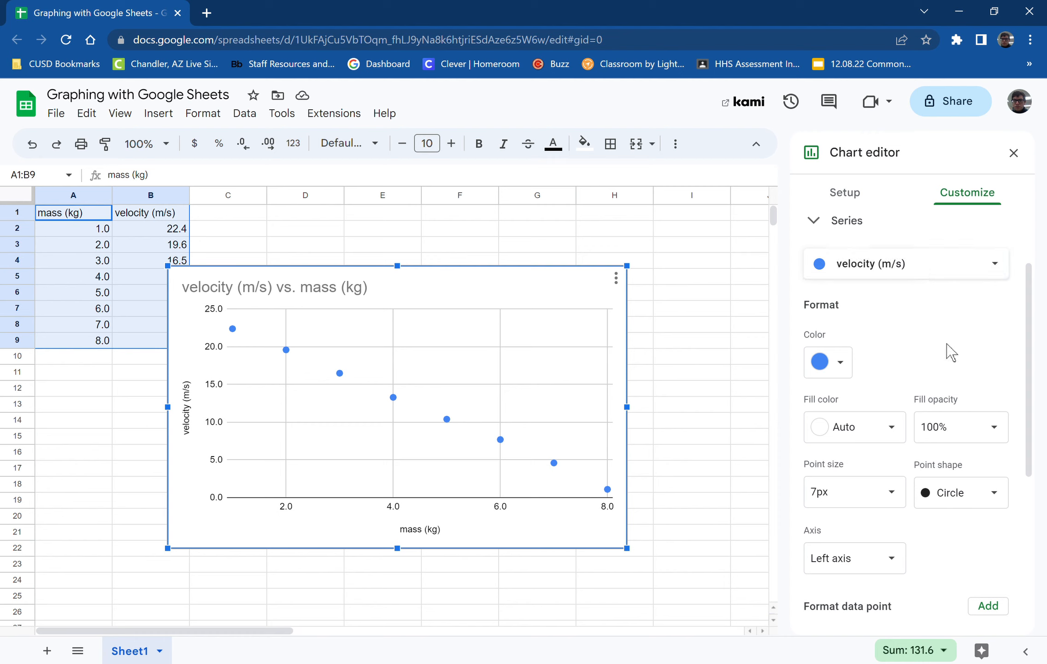
scroll(950, 353, "down", 4)
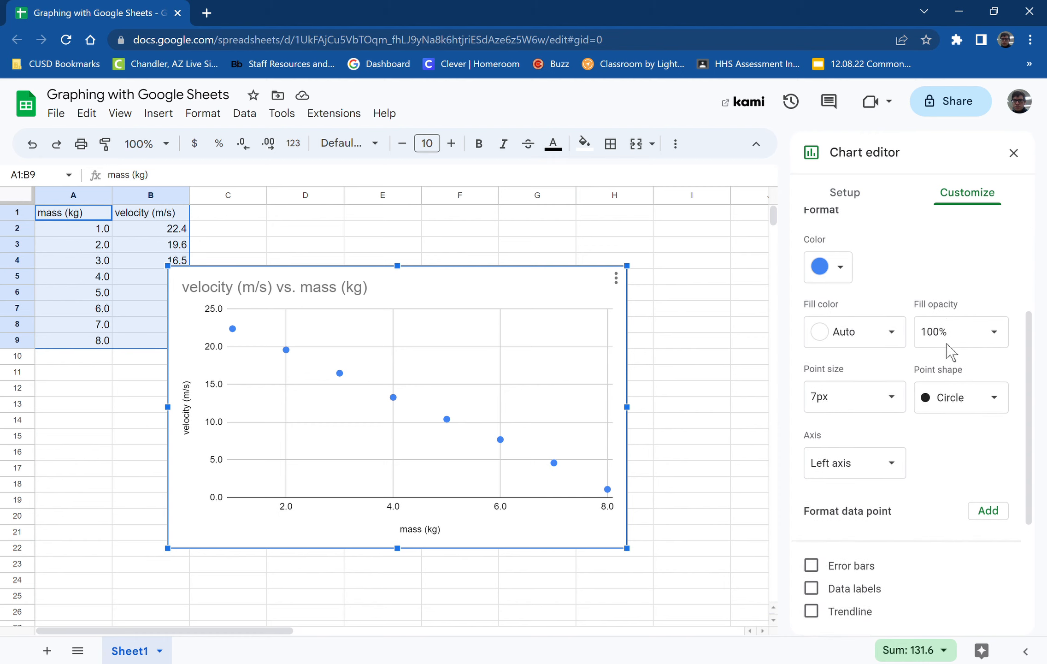
scroll(950, 353, "up", 5)
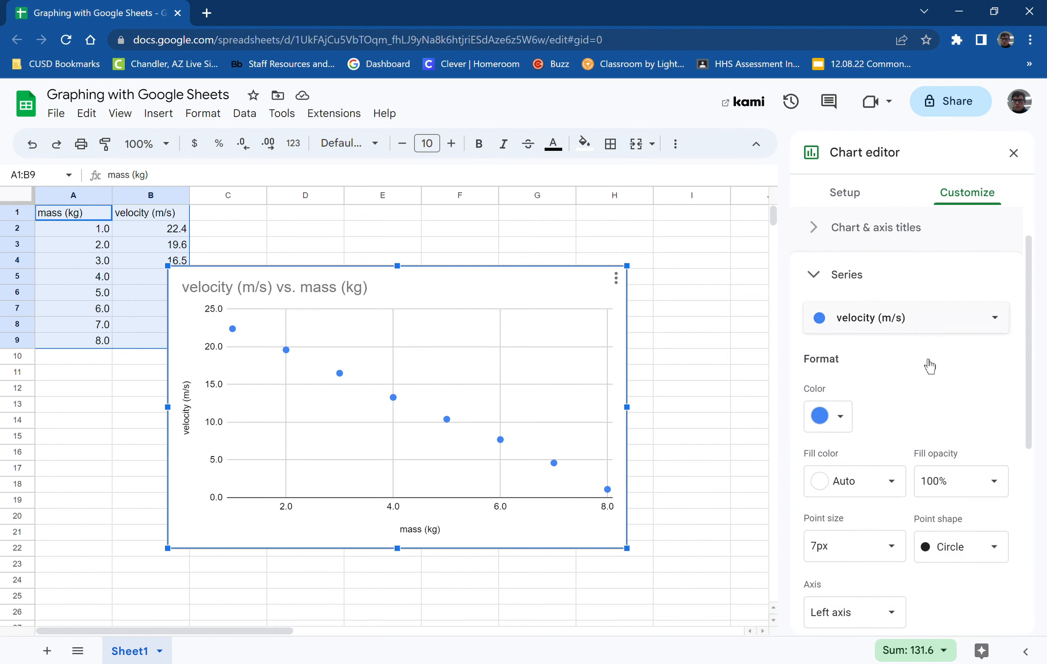
scroll(938, 383, "down", 3)
scroll(938, 382, "down", 3)
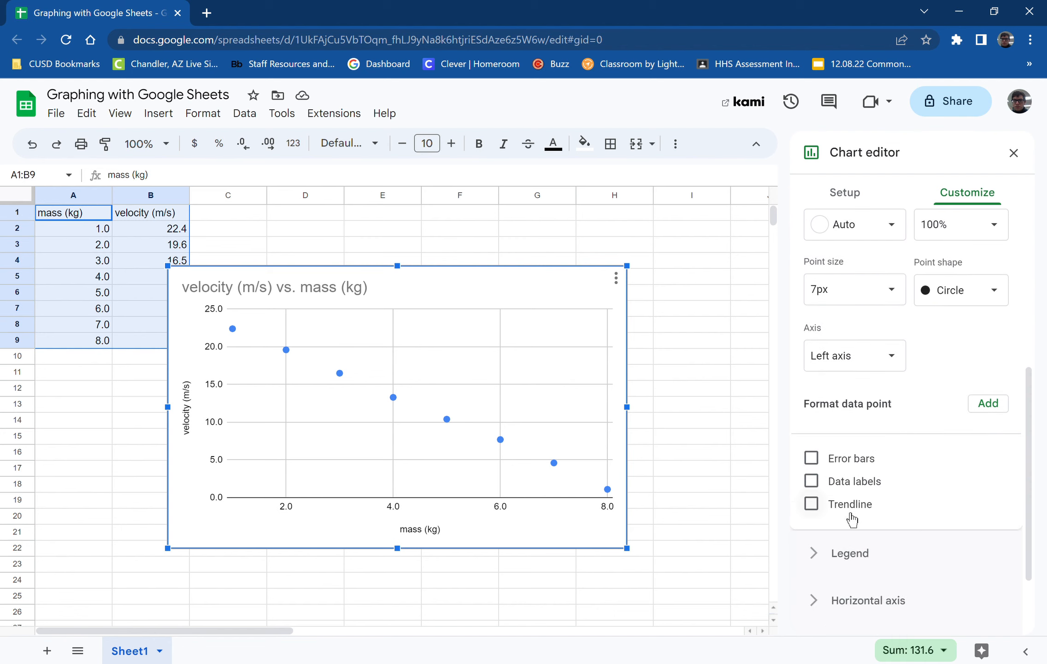
left_click(850, 514)
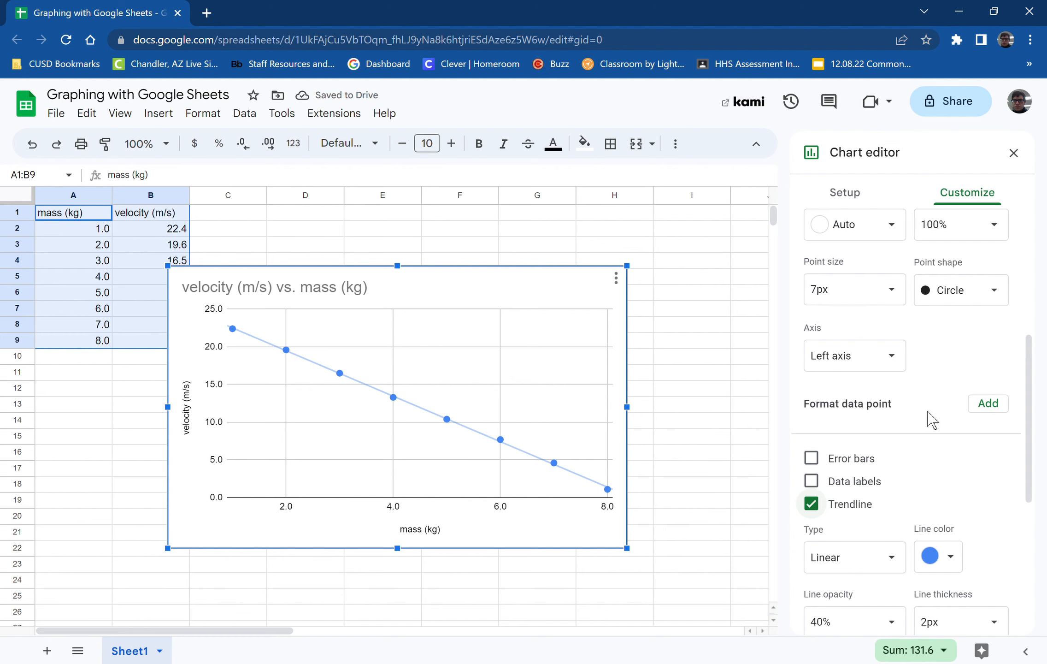
Step: Keep the trendline type as Linear and set its label to Use Equation
scroll(876, 422, "down", 3)
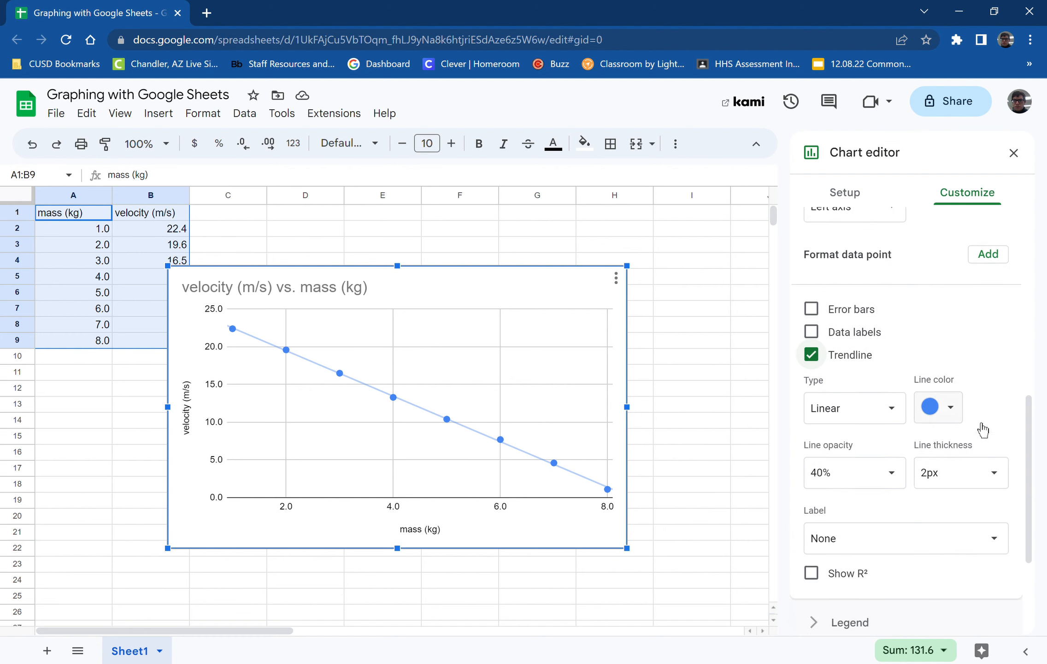
left_click(898, 414)
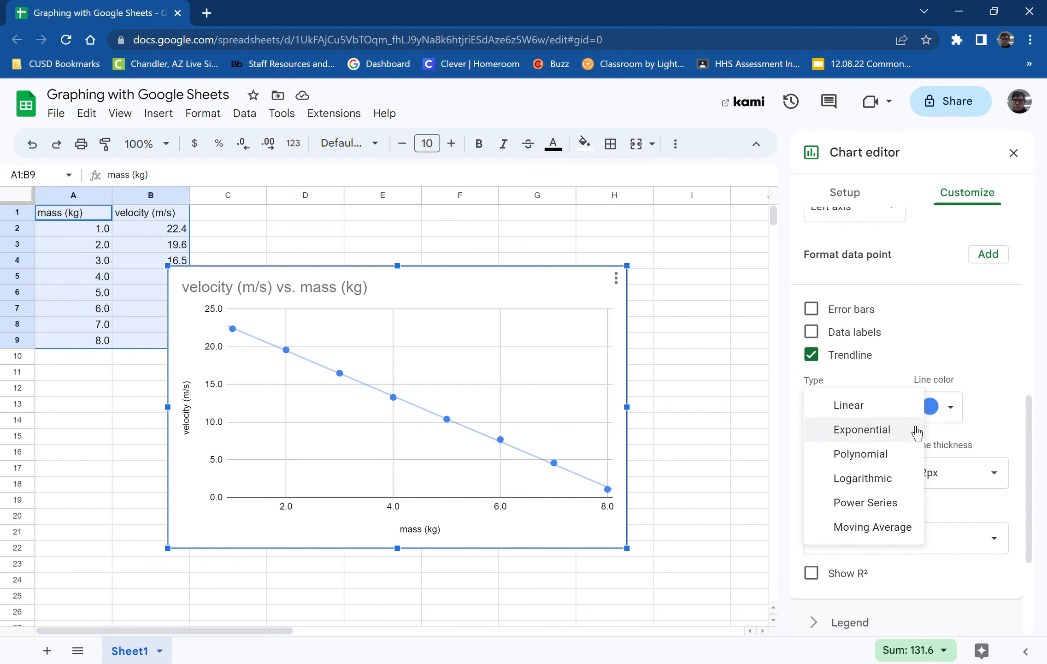
left_click(906, 407)
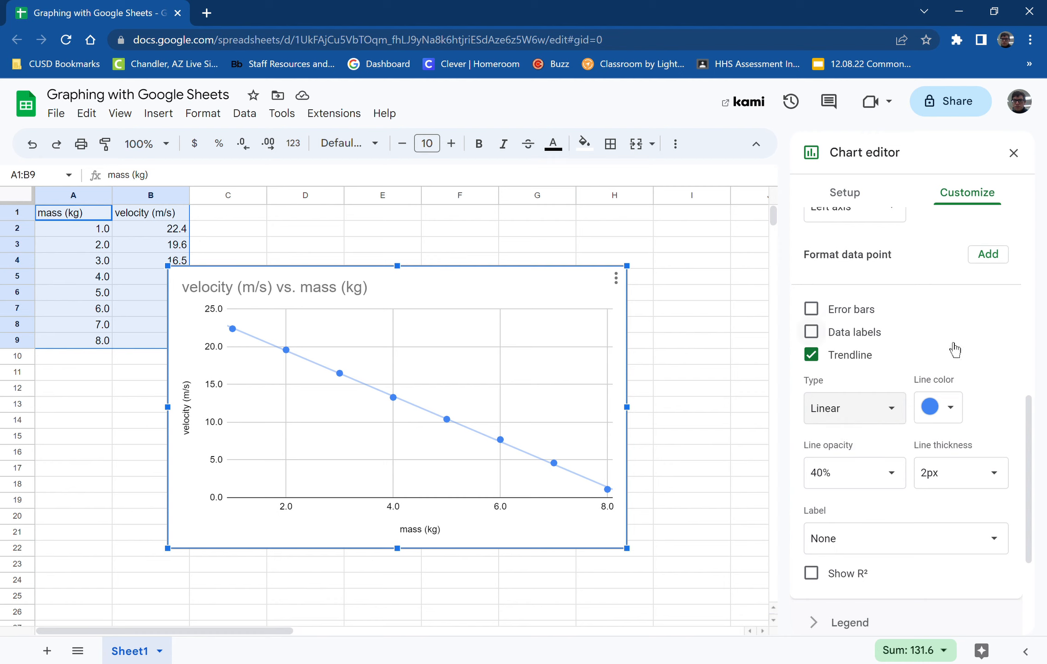
scroll(955, 349, "down", 2)
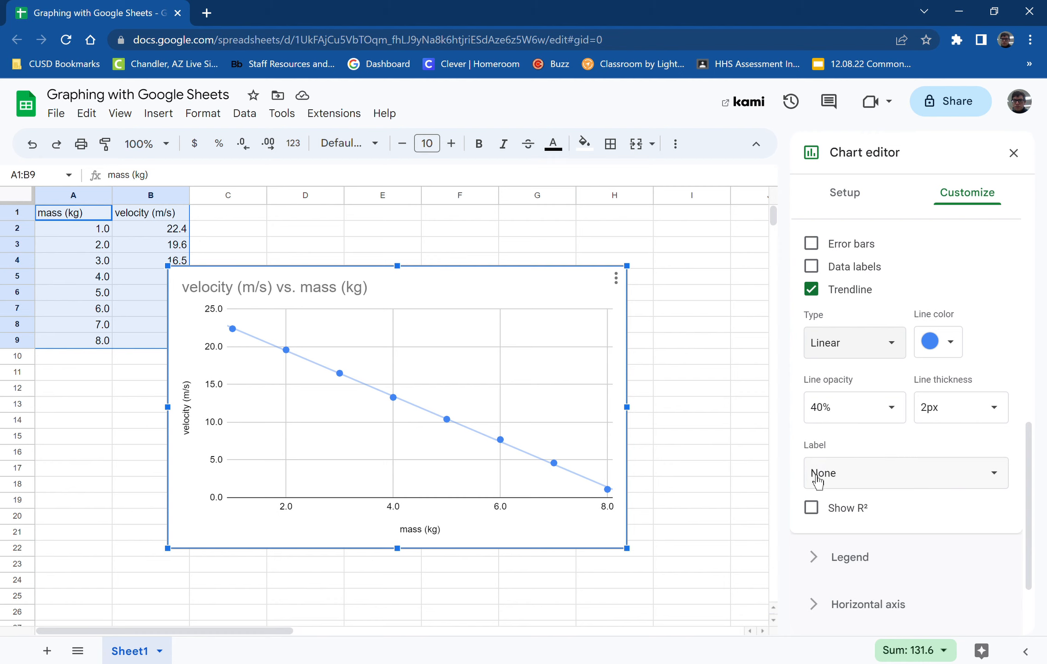
left_click(858, 485)
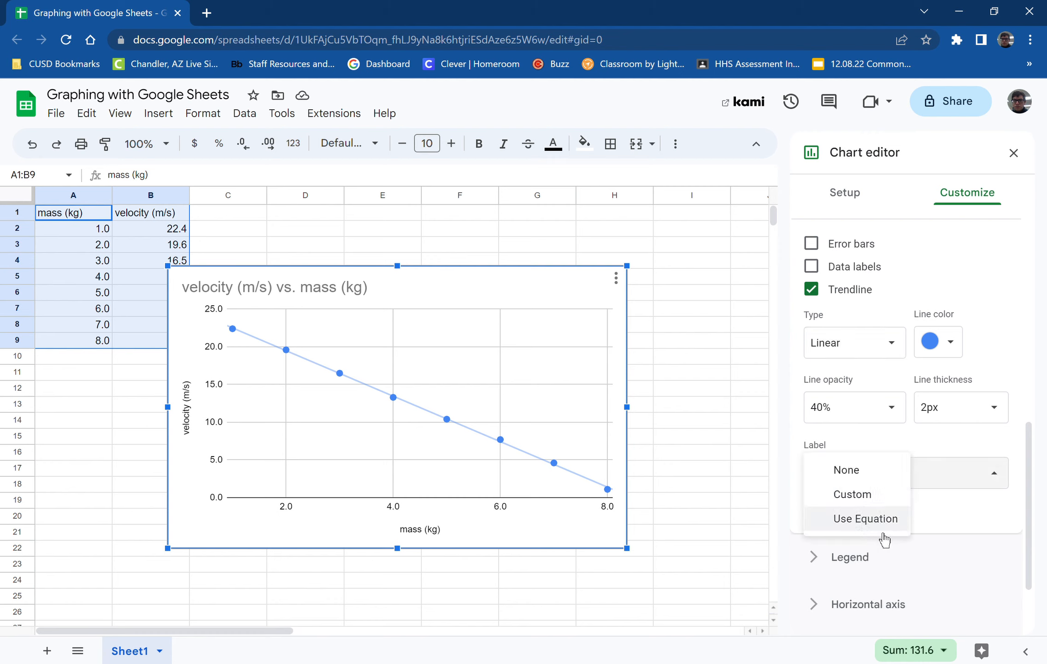
left_click(875, 521)
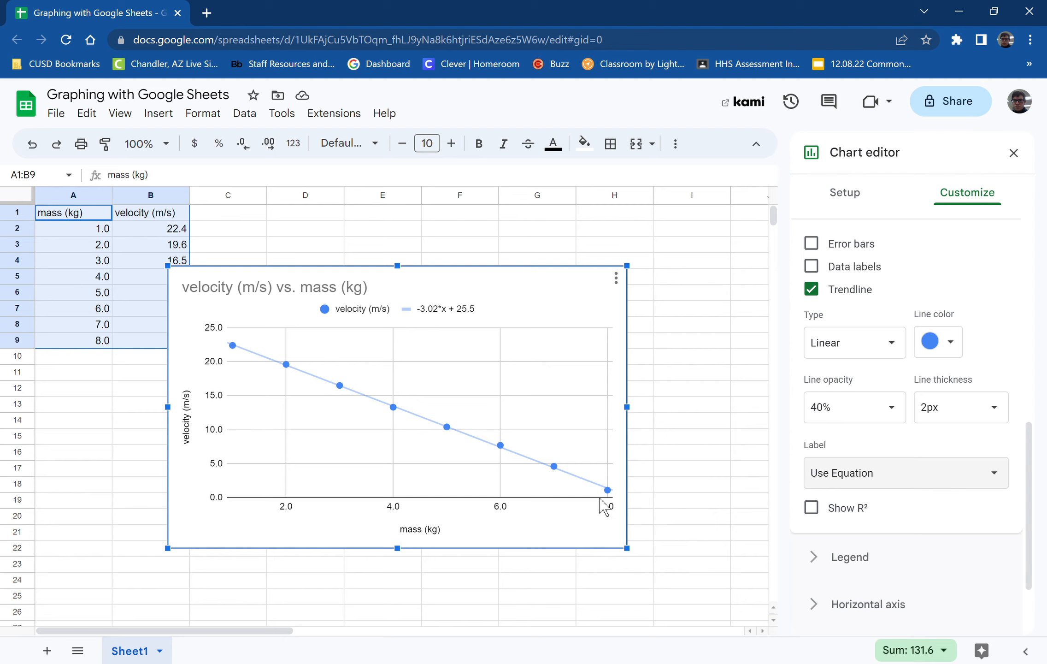
Step: Set the minimum value of the chart's horizontal axis to 0
scroll(937, 488, "down", 2)
scroll(939, 492, "down", 1)
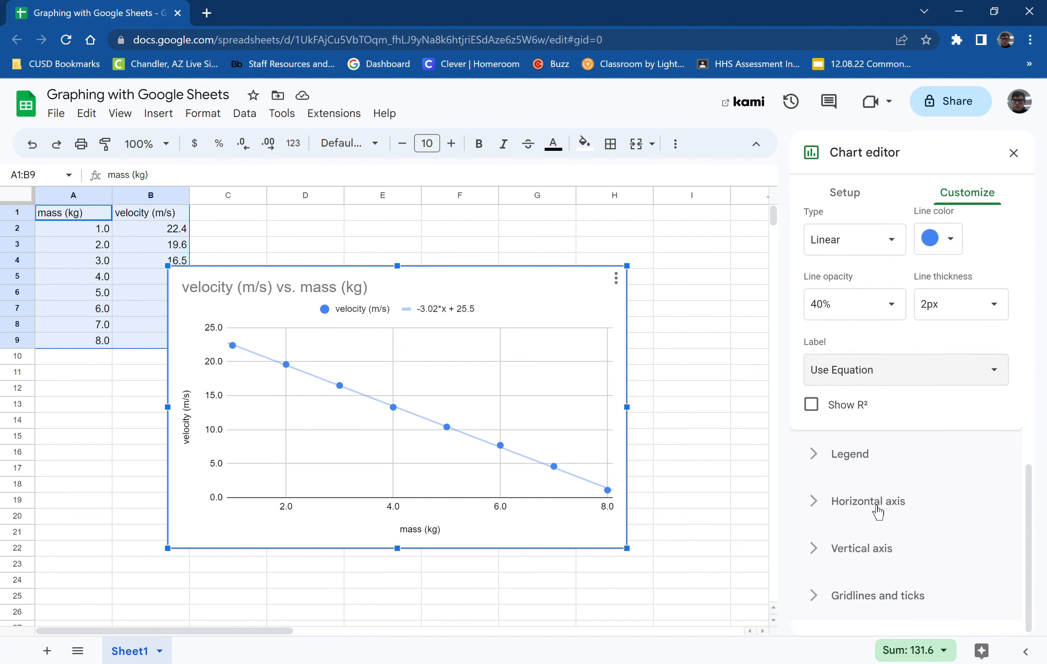
left_click(824, 519)
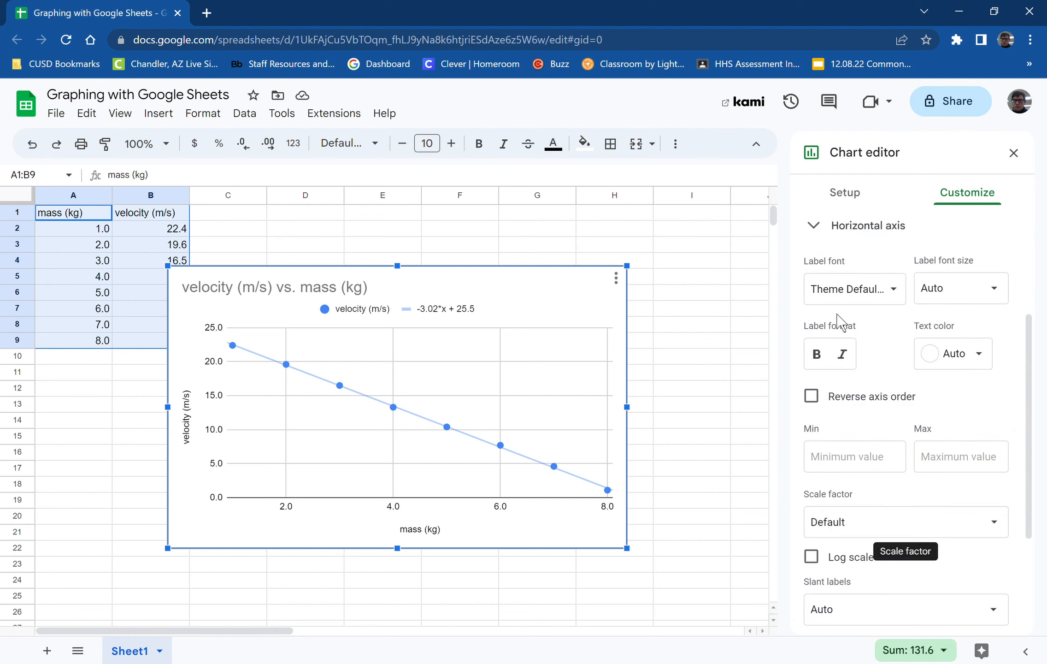
left_click(867, 451)
type("0")
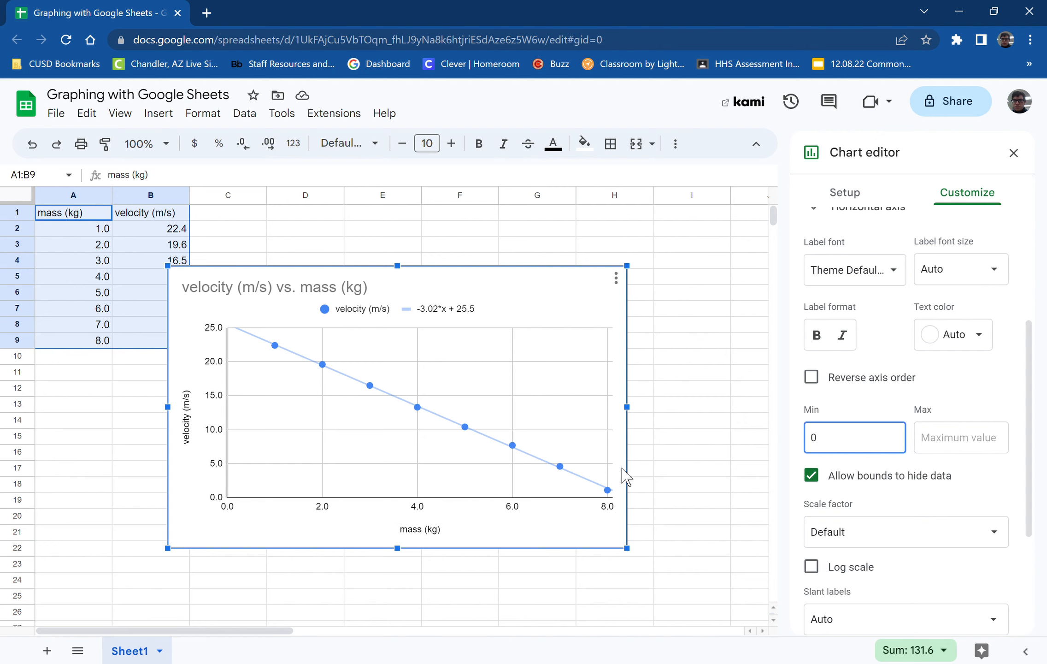
scroll(855, 391, "down", 4)
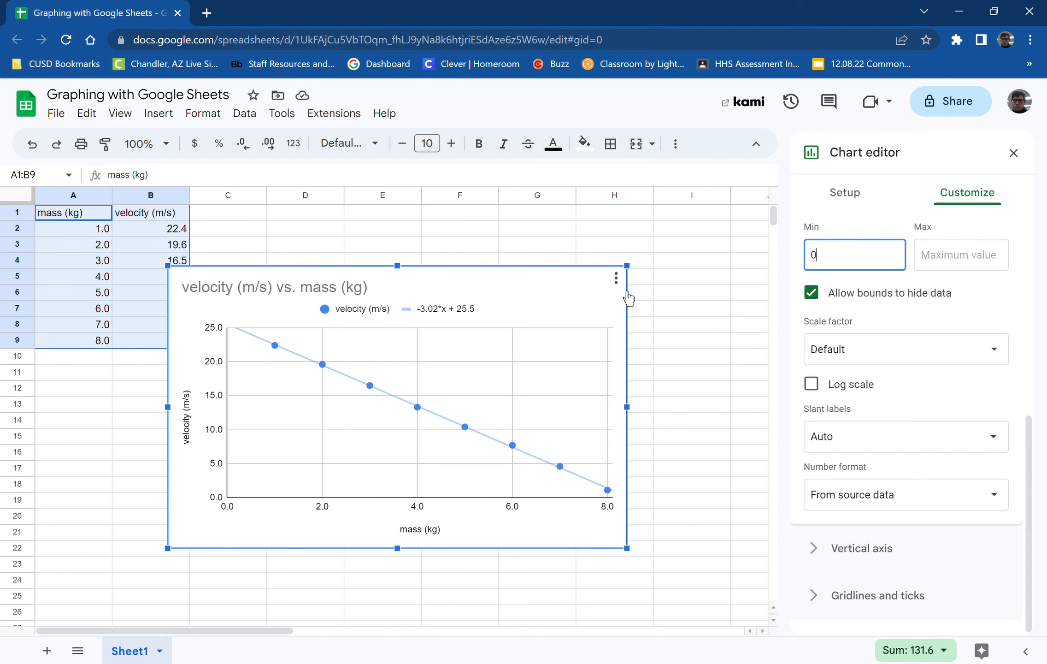
Step: Check the file formats available for downloading the chart, then close the chart editor
left_click(616, 278)
mouse_move(658, 371)
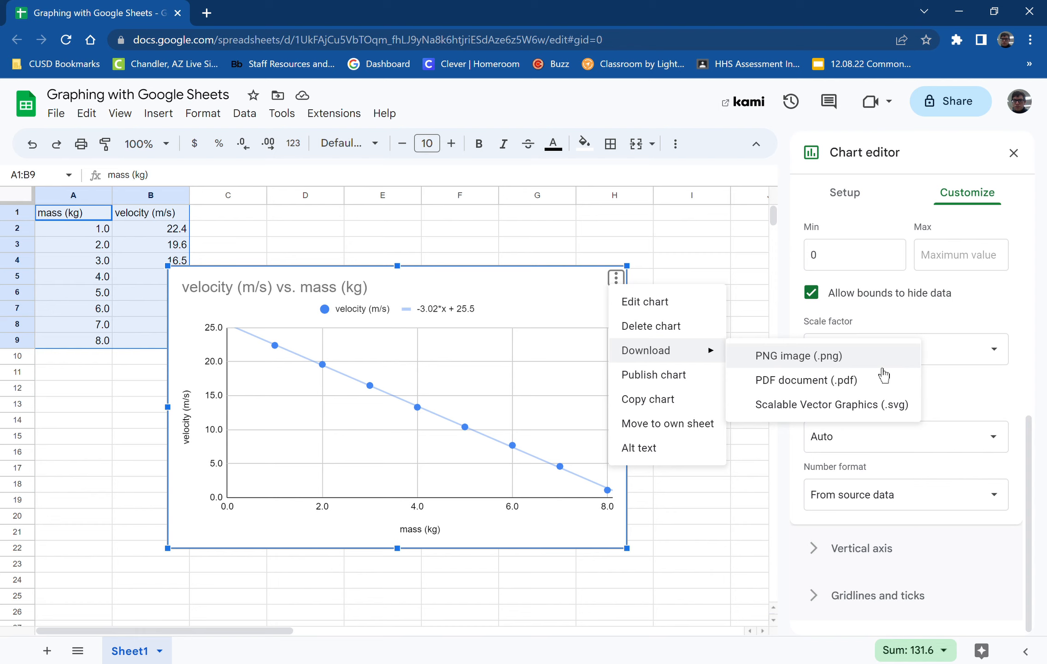
left_click(608, 540)
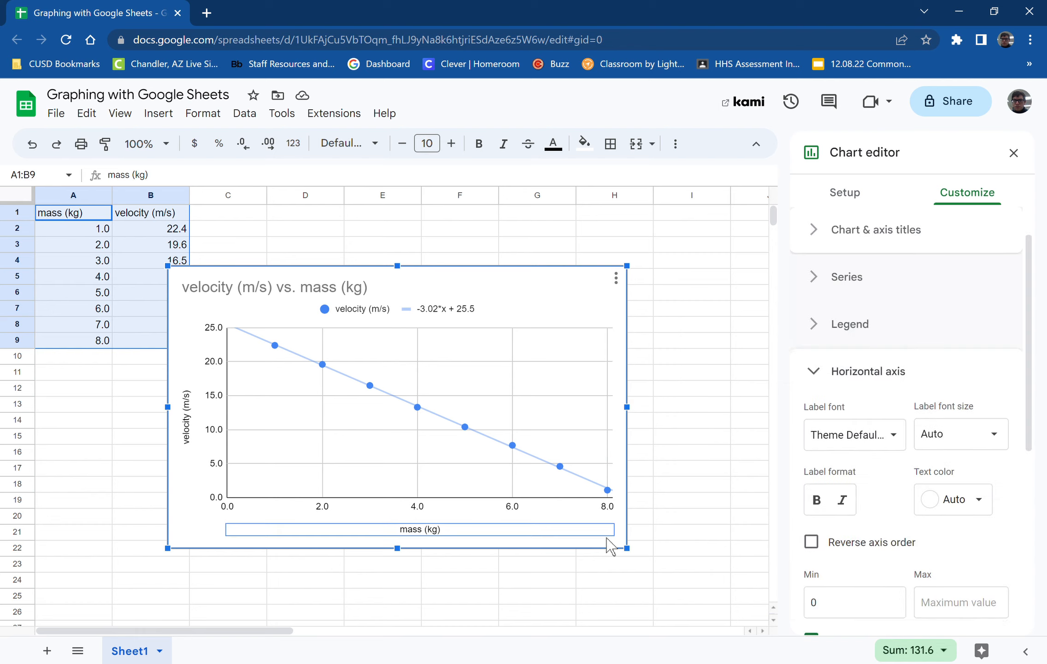
left_click(1013, 154)
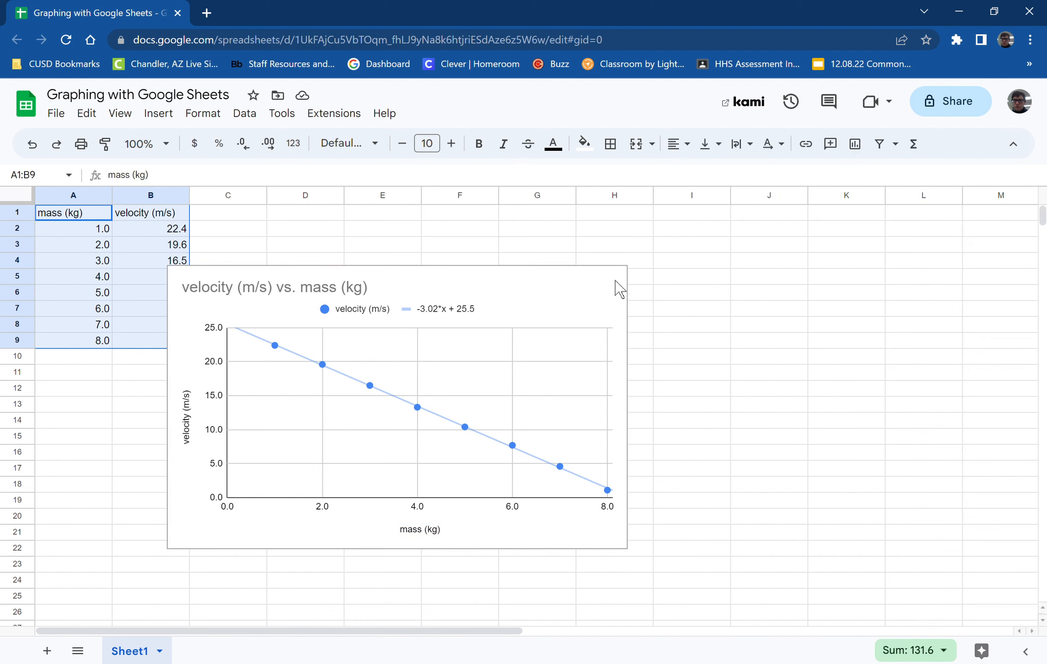